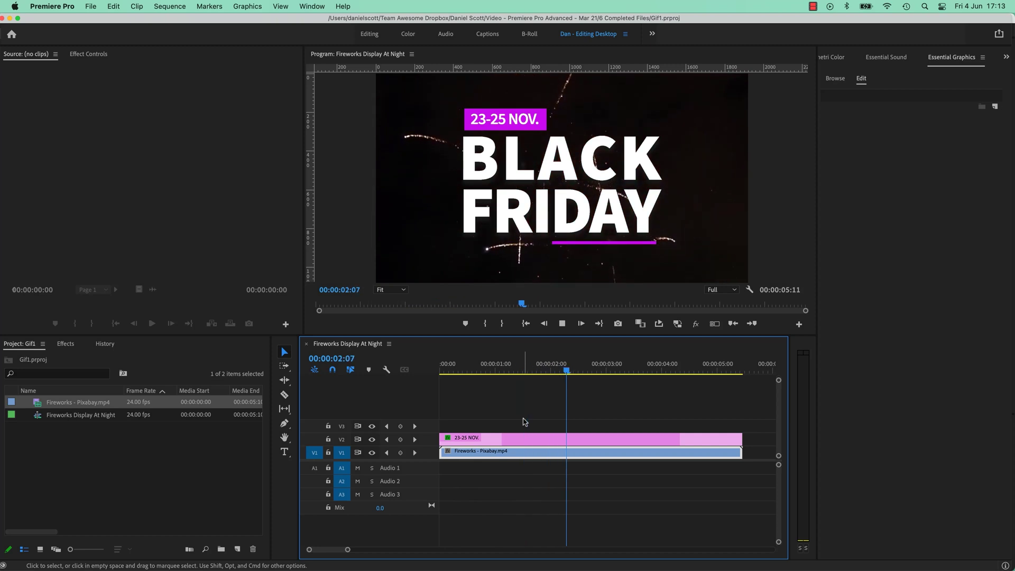
- Play back the fireworks title sequence and select Fireworks - Pixabay.mp4 in its folder
key("space")
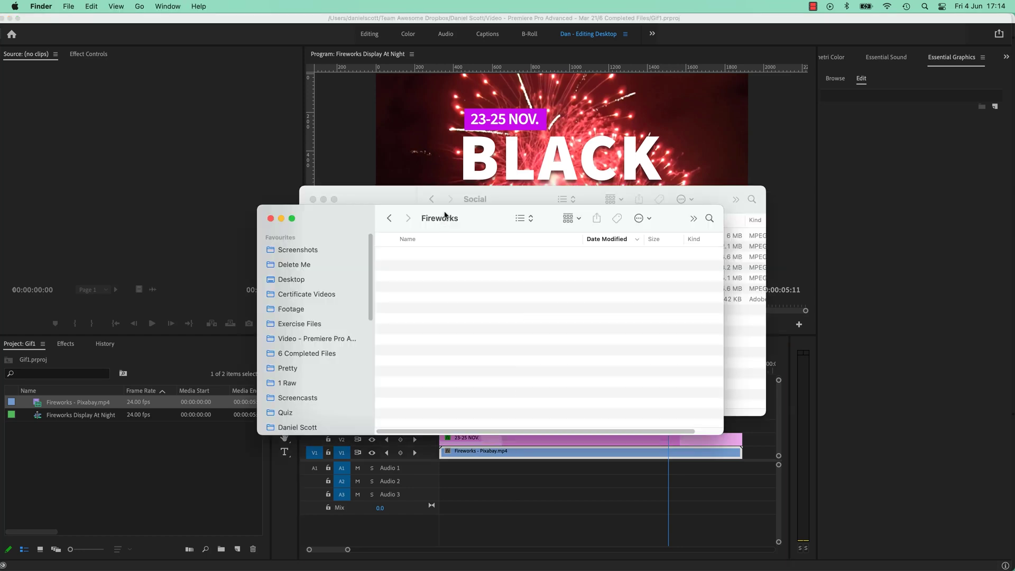
left_click(477, 200, "super")
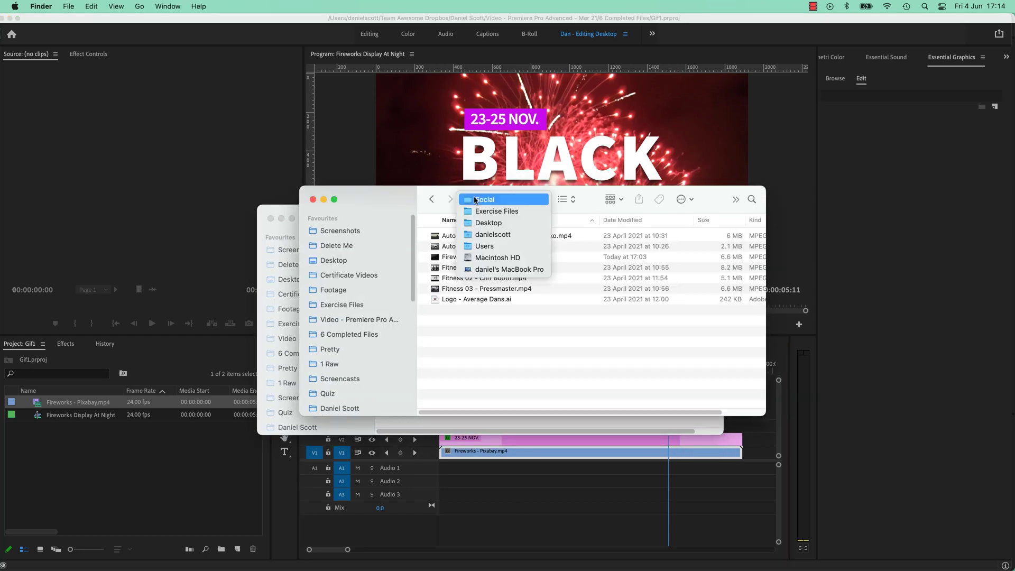
left_click(533, 337)
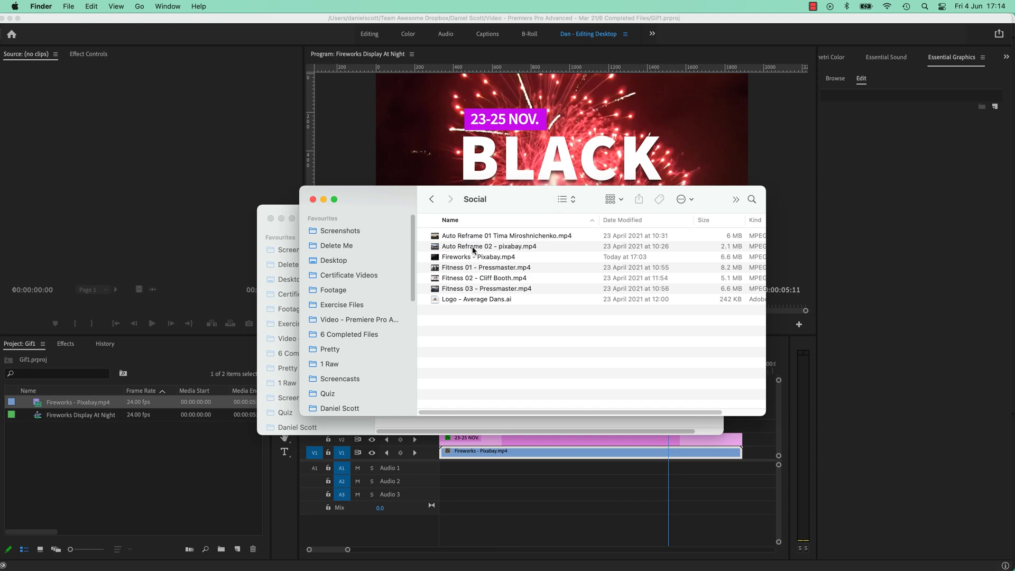
left_click(455, 257)
- Browse Adobe Stock motion graphics templates for sale, including the Black Friday Title
left_click(486, 468)
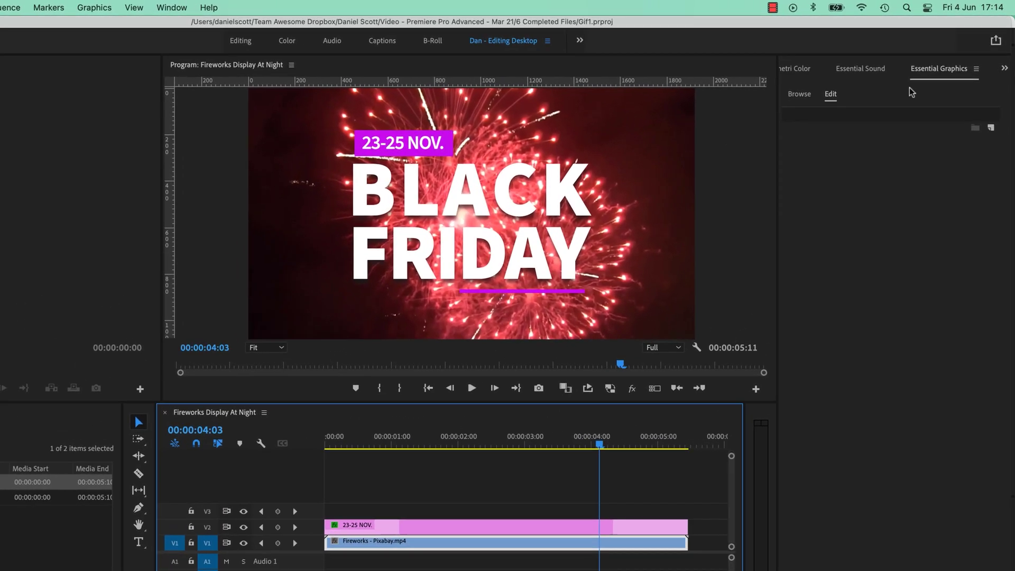
left_click(796, 95)
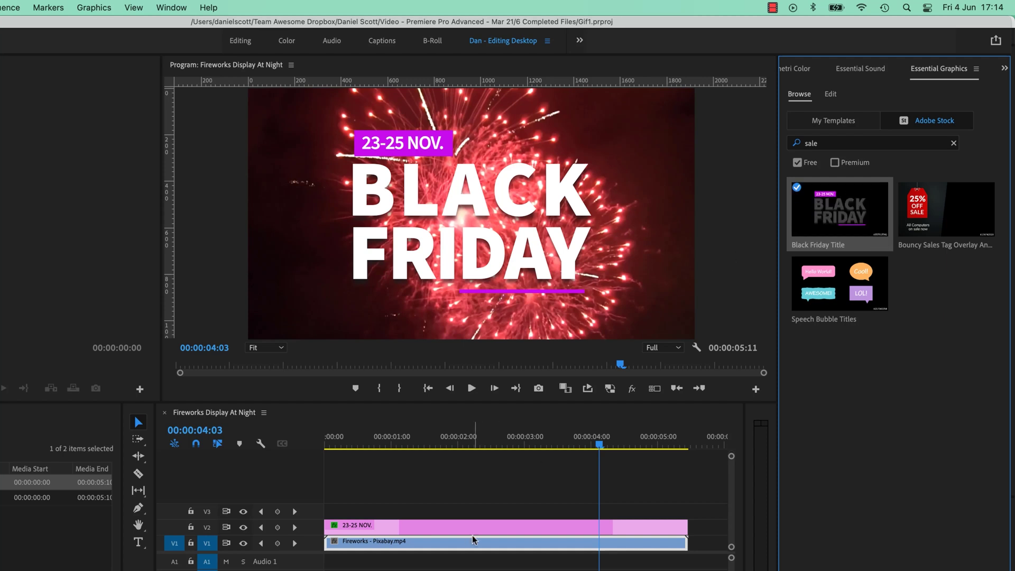
left_click(444, 484)
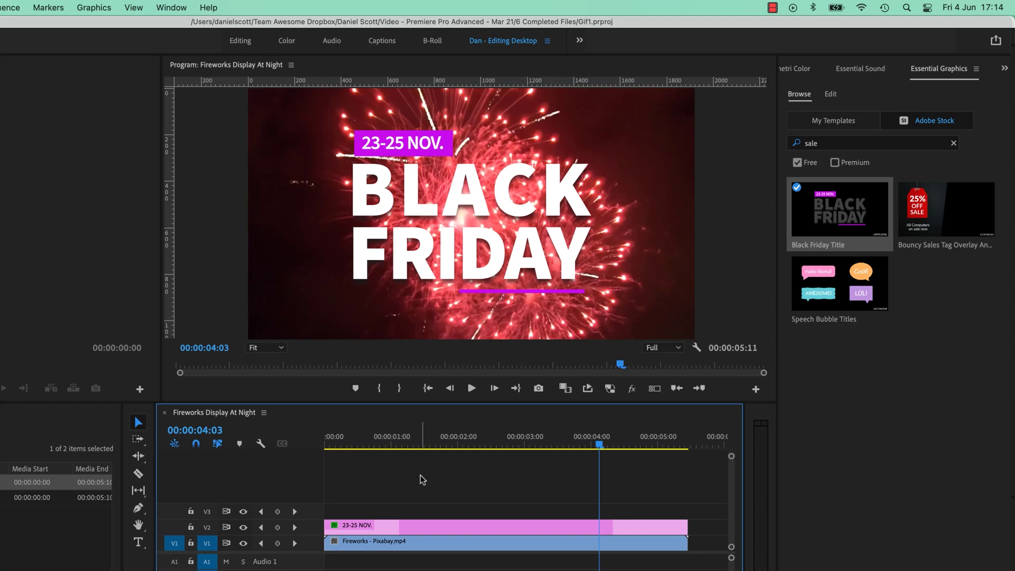
- Export the sequence as Animated GIF with the Animated GIF (Match Source) preset
key("super+m")
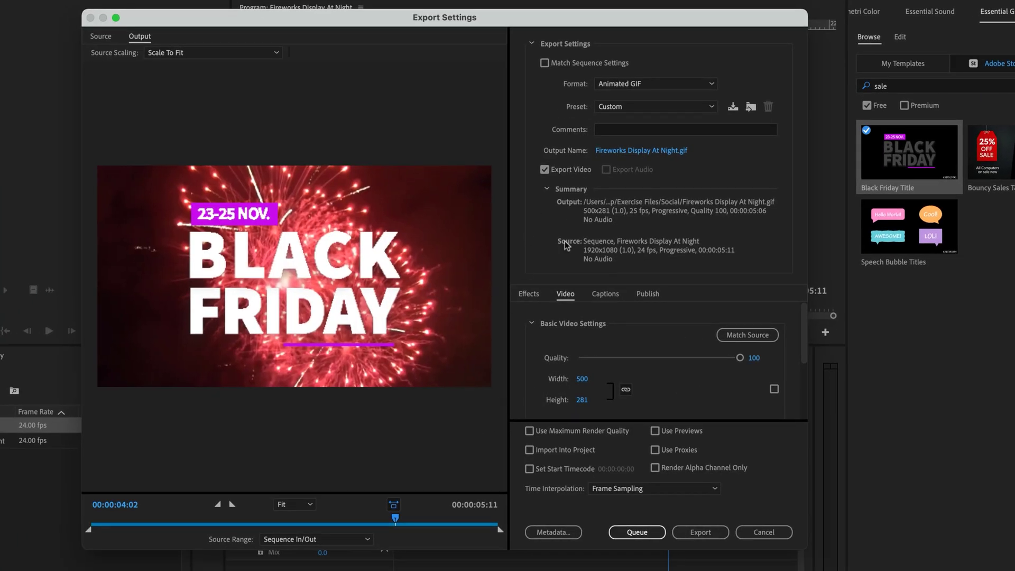
left_click(618, 85)
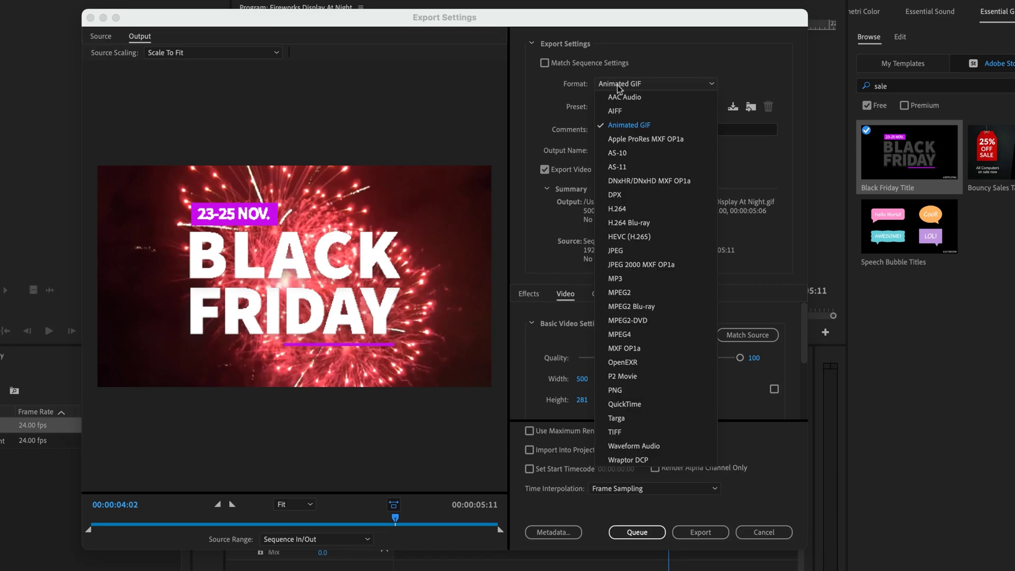
left_click(629, 126)
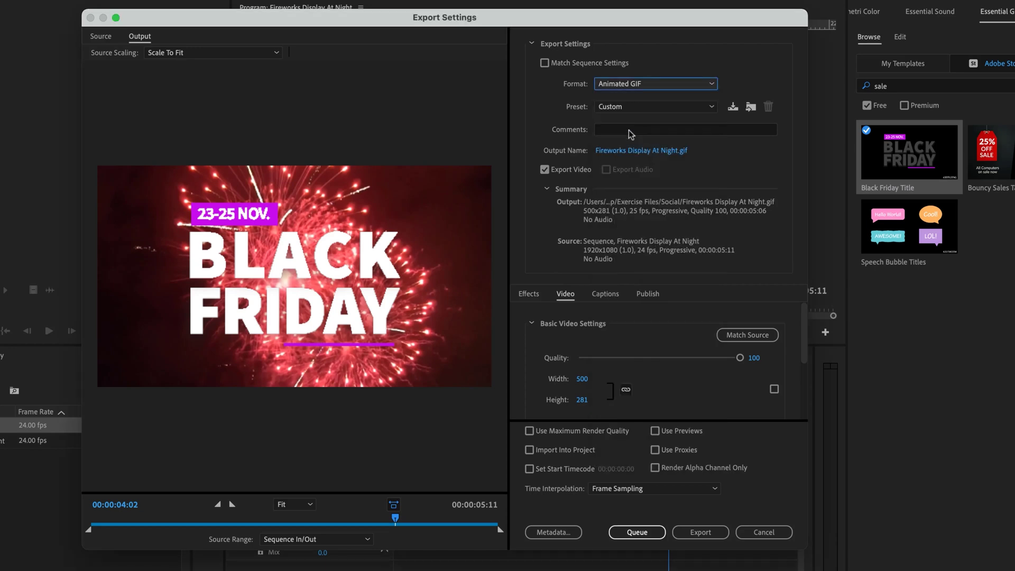
left_click(600, 108)
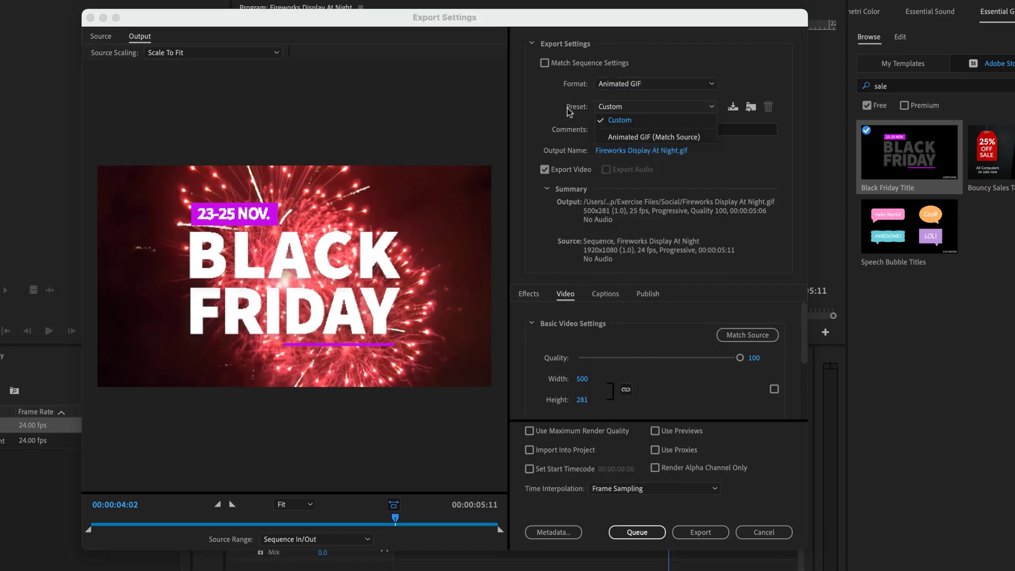
left_click(568, 109)
left_click(600, 107)
left_click(626, 137)
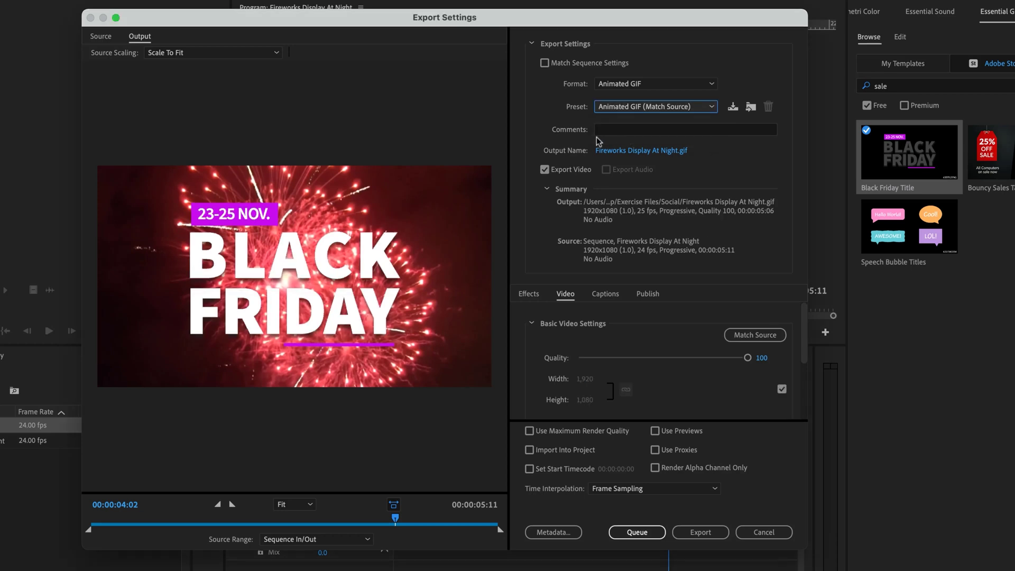
- Save the output as Fireworks Display At Night.gif in the Desktop's Fireworks folder
left_click(653, 151)
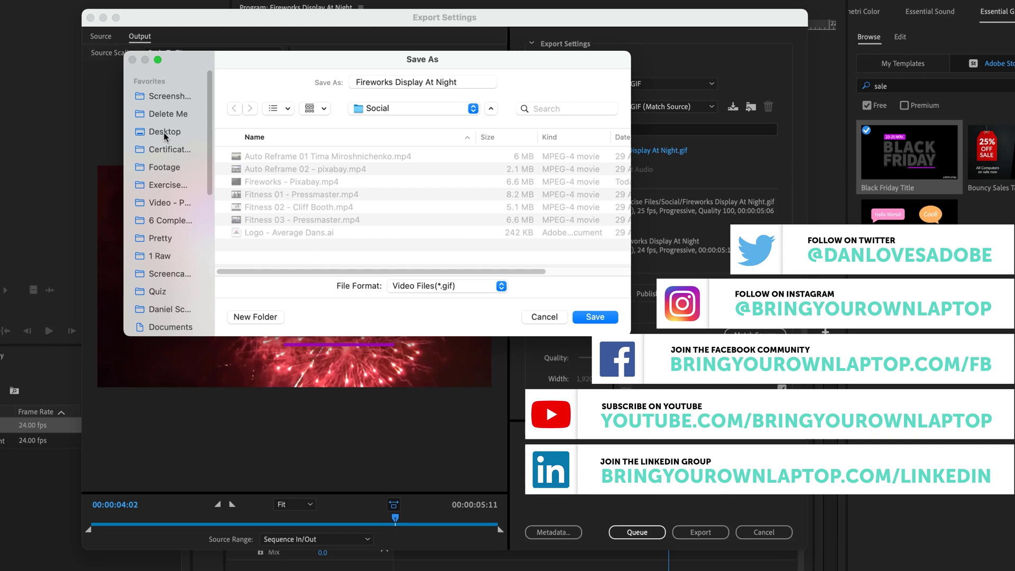
left_click(167, 133)
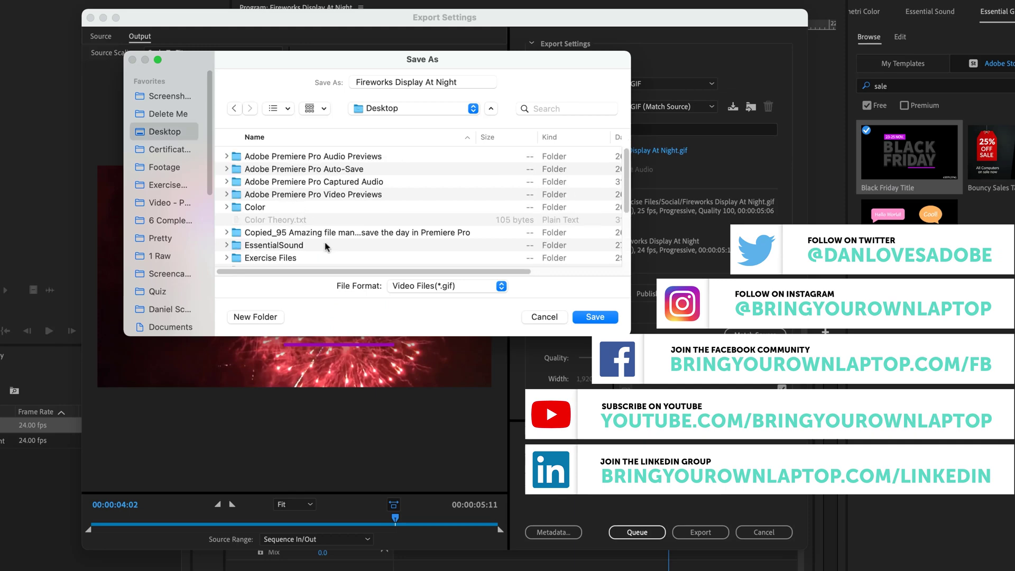
scroll(325, 247, "down", 4)
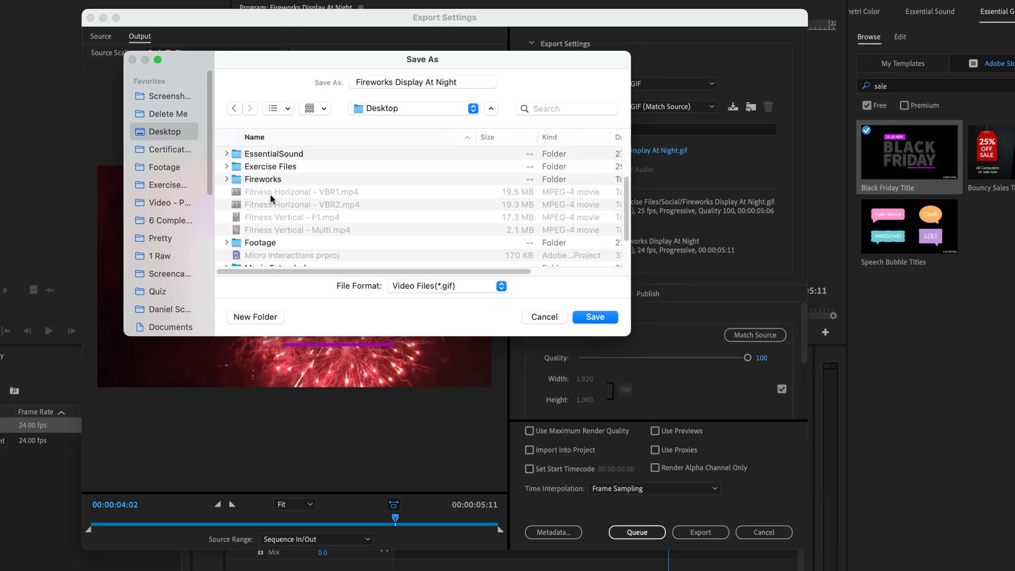
double_click(265, 177)
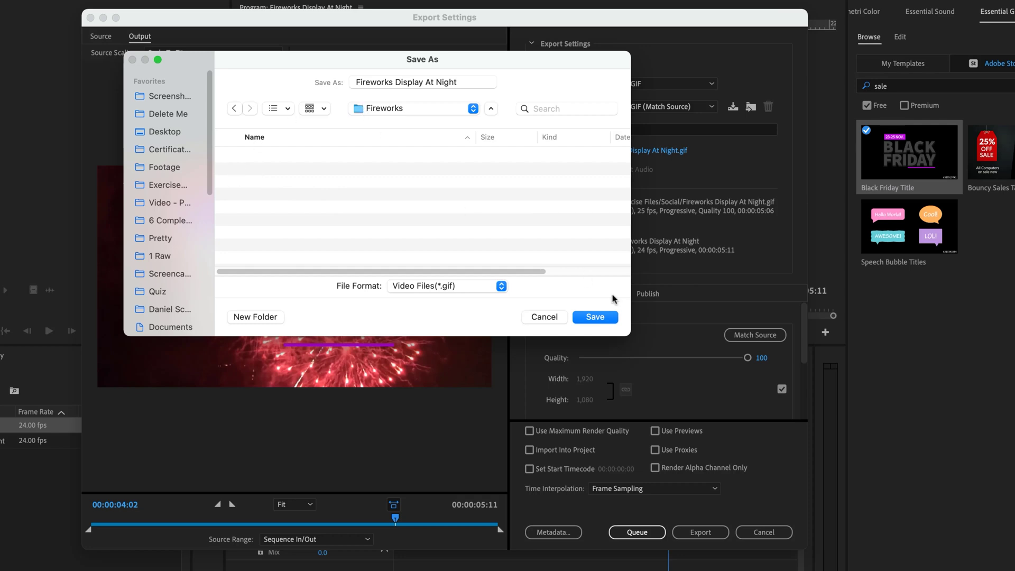
left_click(596, 318)
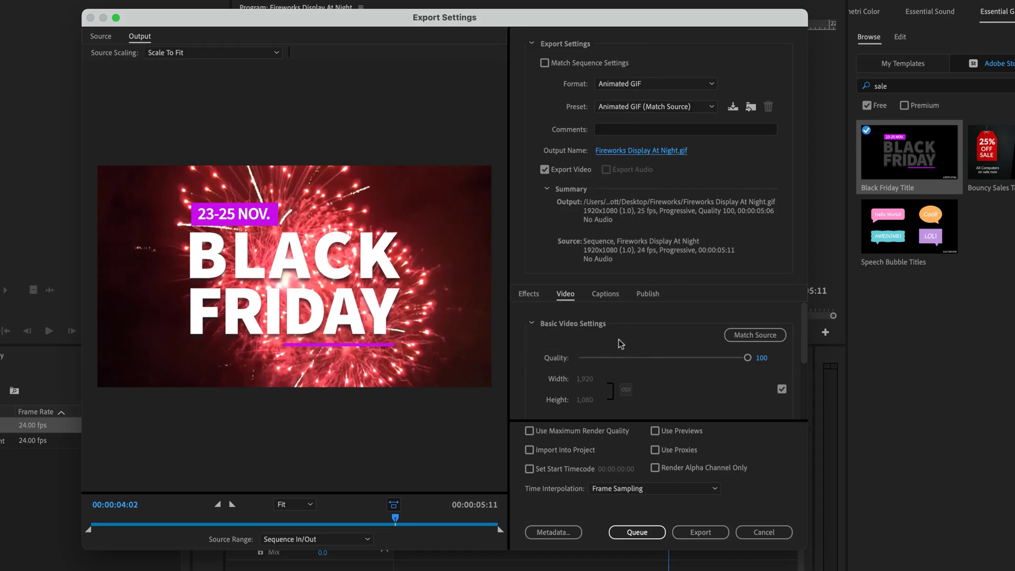
- Keep GIF quality at 100 and scale the export to 540×304 pixels
left_click(652, 353)
mouse_move(805, 356)
left_mouse_down()
mouse_move(805, 393)
mouse_move(805, 356)
mouse_move(806, 369)
left_mouse_up()
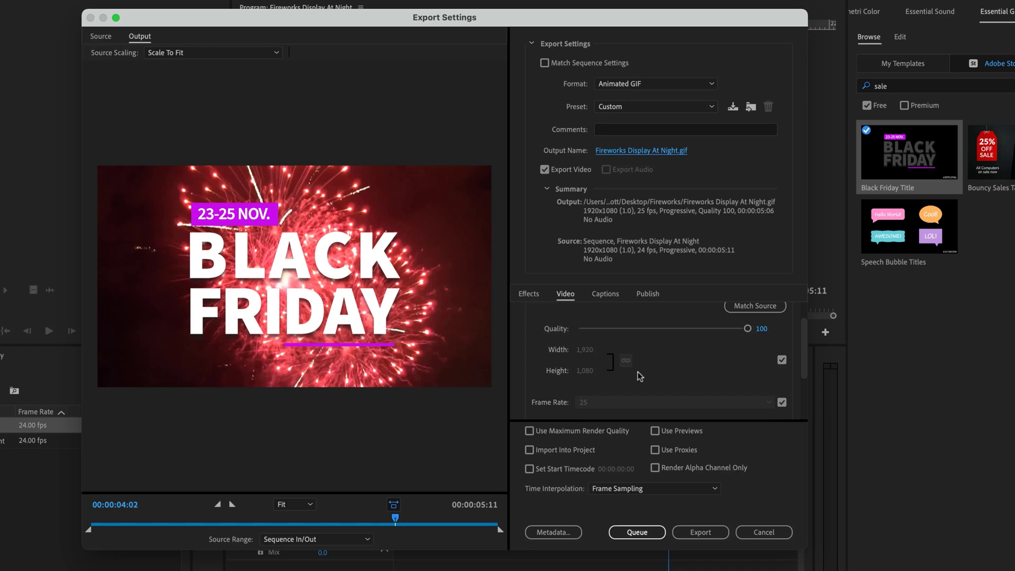
left_click(782, 361)
left_click(584, 353)
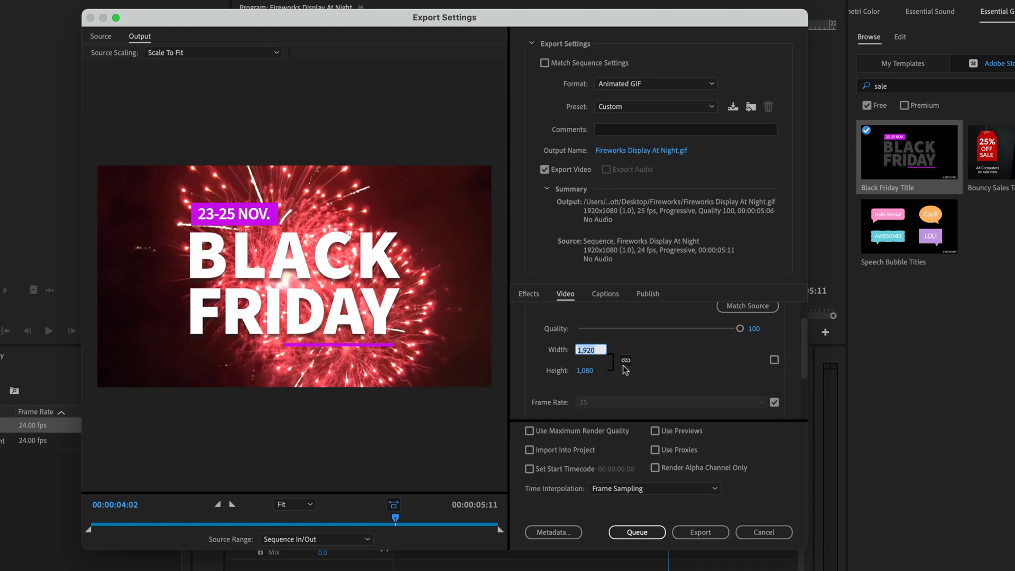
type("500")
key("Return")
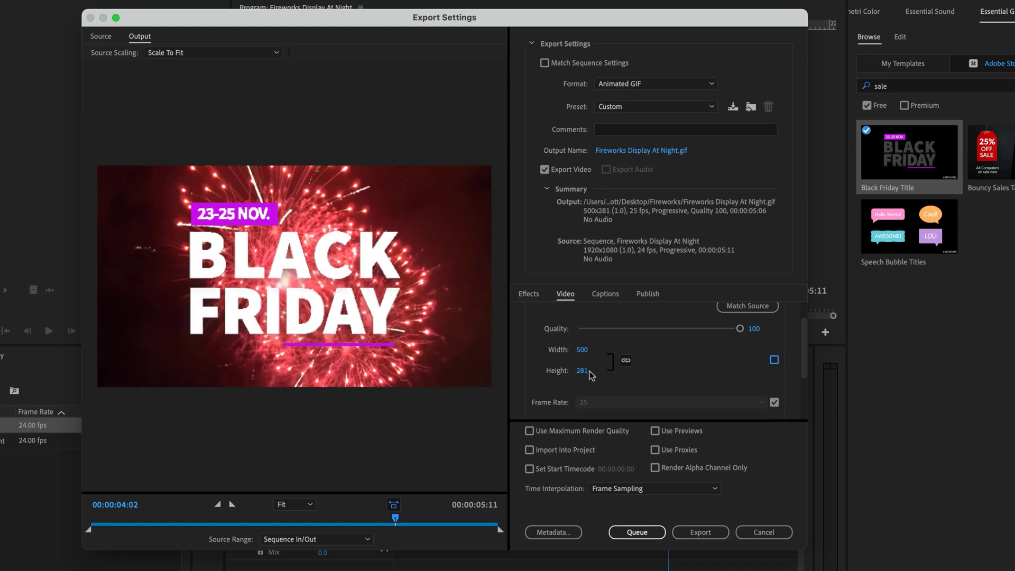
left_click(586, 351)
type("540")
key("Return")
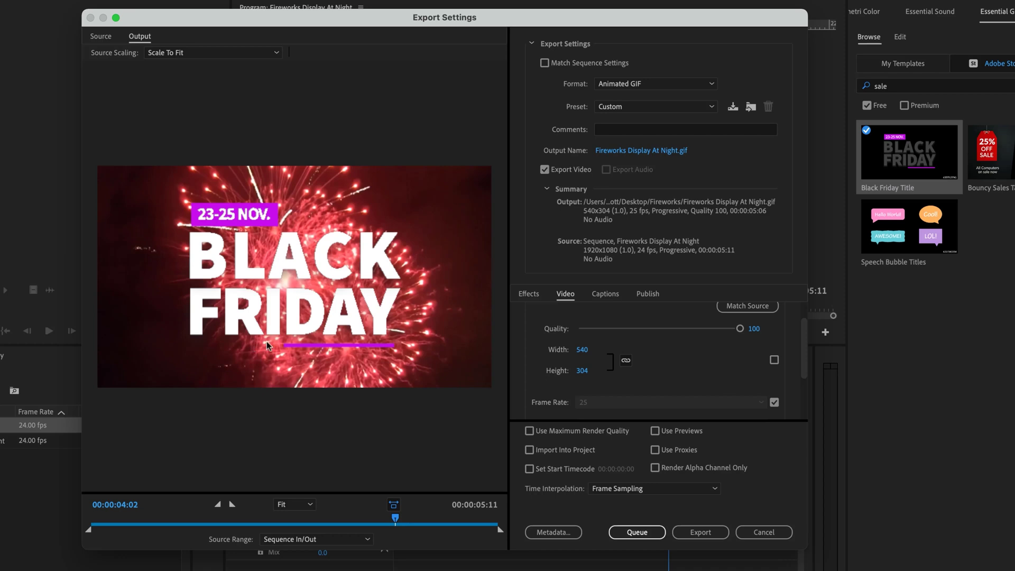
- View the export preview at 100% and scrub through the fireworks frames around three seconds
left_click(300, 502)
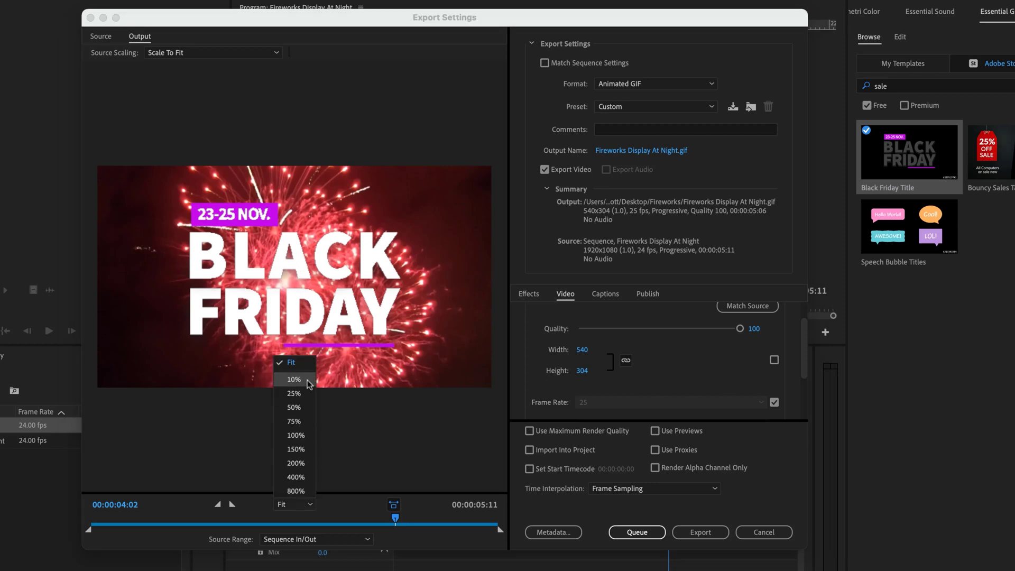
left_click(309, 436)
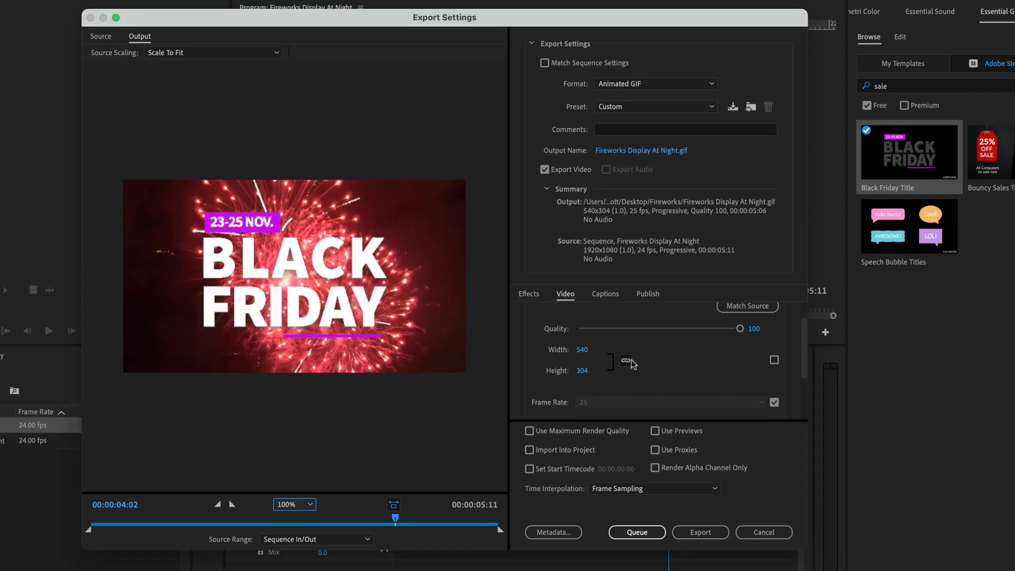
left_click_drag(392, 517, 416, 526)
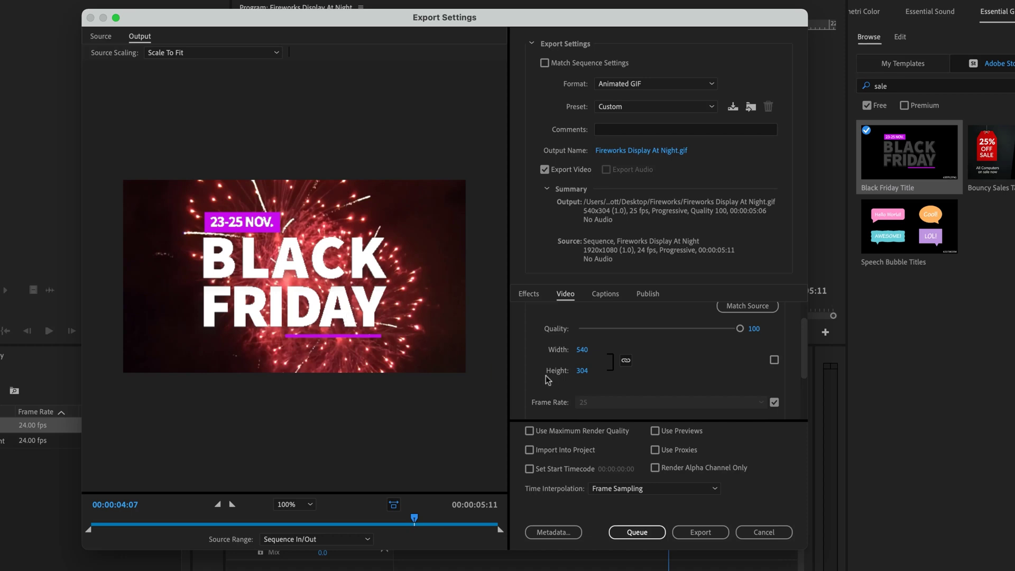
left_click_drag(414, 517, 369, 513)
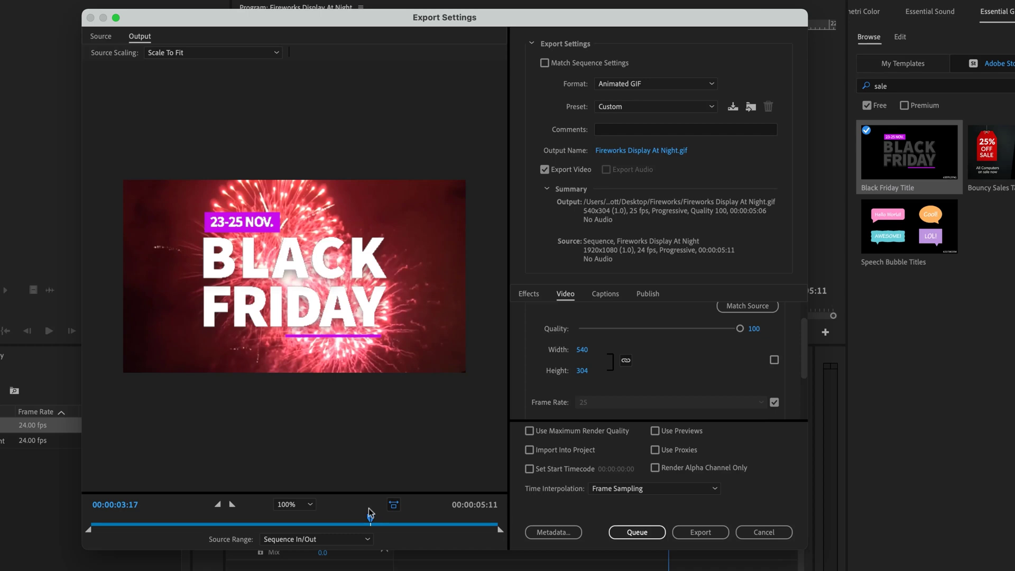
mouse_move(370, 513)
left_mouse_down()
mouse_move(335, 512)
mouse_move(367, 513)
left_mouse_up()
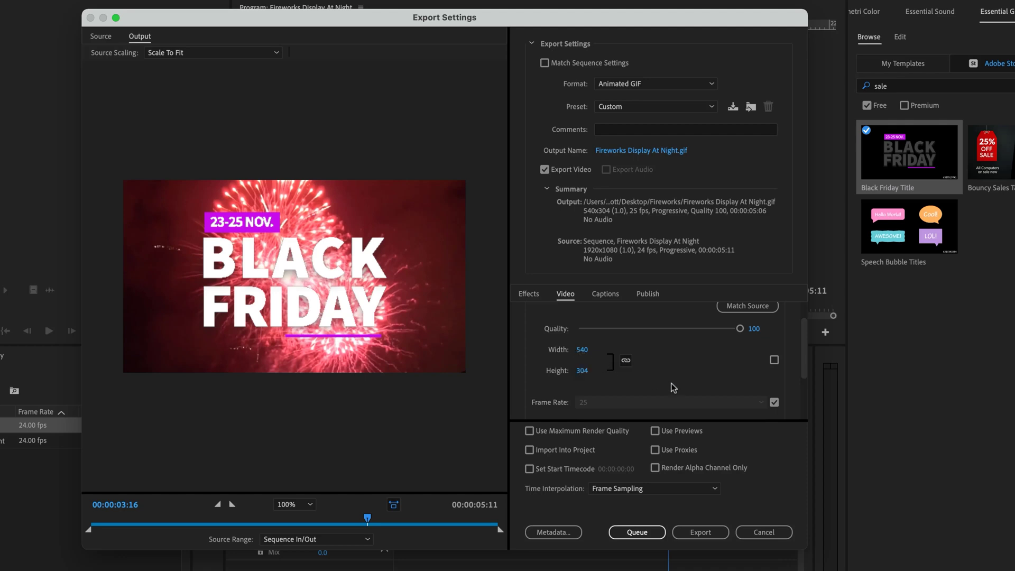
- Stop matching the source frame rate and queue the 540×304 GIF export to Media Encoder
left_click(775, 403)
left_click(630, 532)
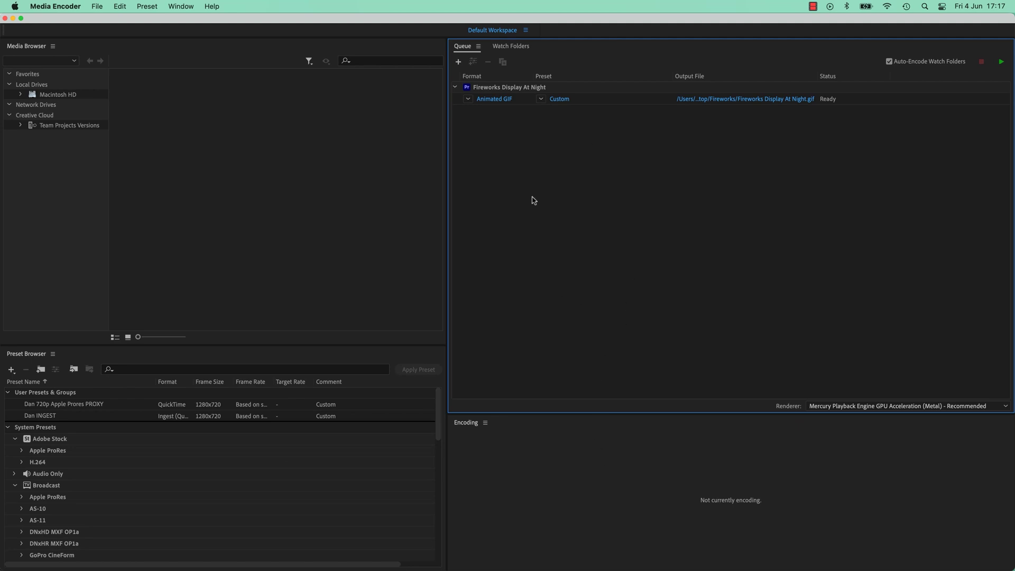
- Duplicate the Fireworks Display At Night GIF job twice, giving three Ready jobs
left_click(524, 93)
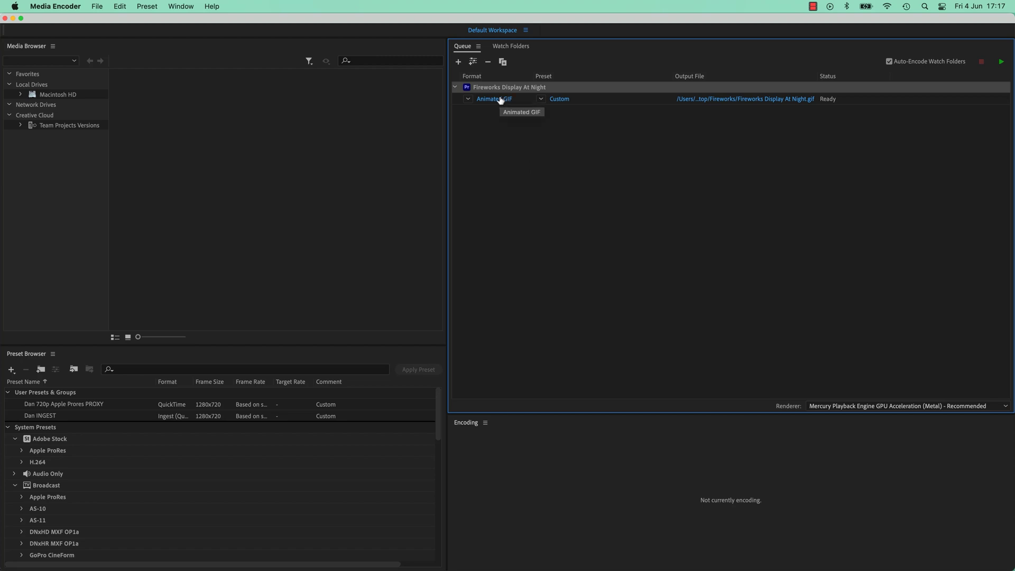
left_click(503, 63)
left_click(502, 63)
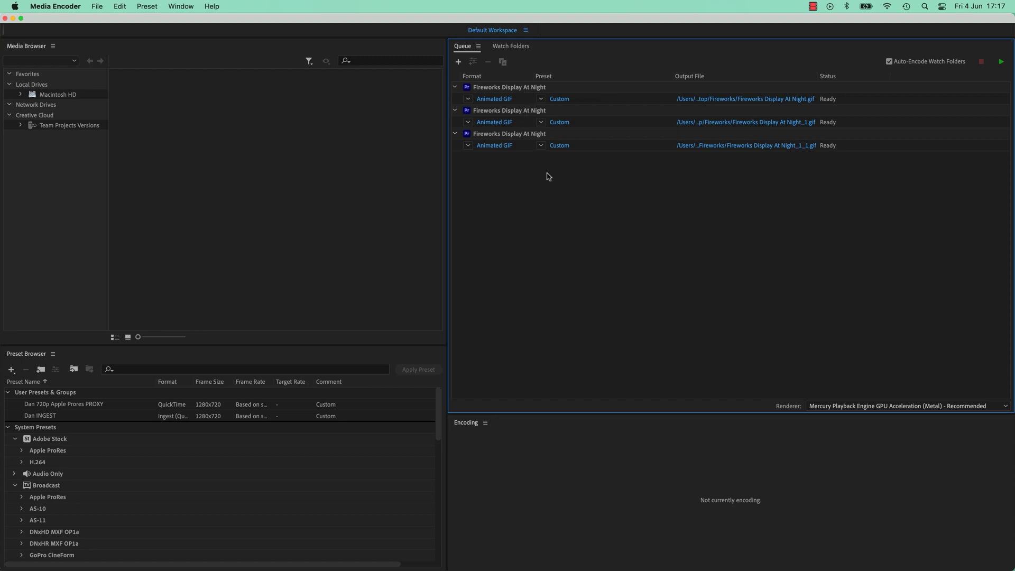
- Set the second GIF job's frame rate to 10 fps
left_click(562, 101)
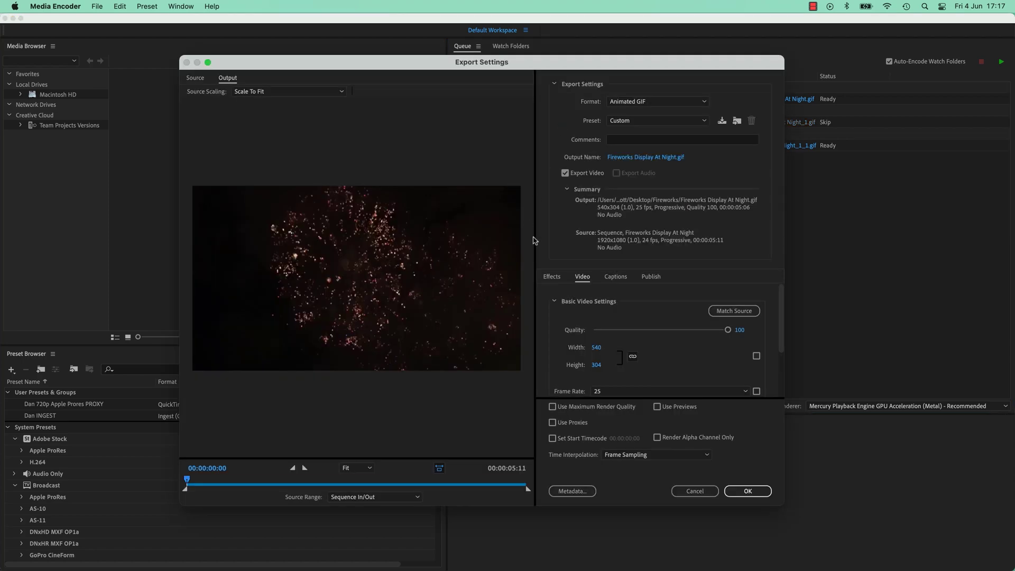
left_click(682, 392)
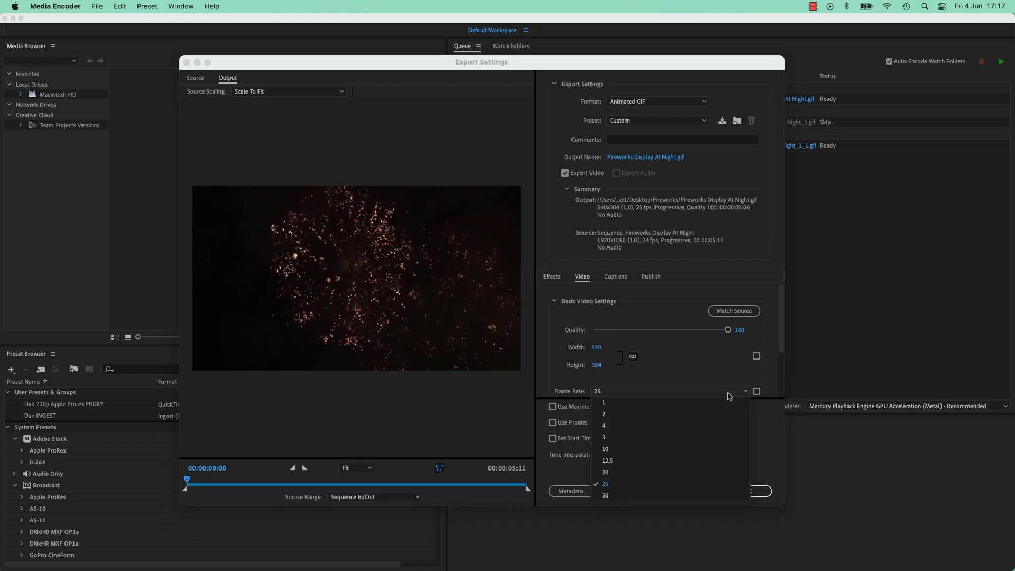
left_click(645, 449)
left_click(747, 492)
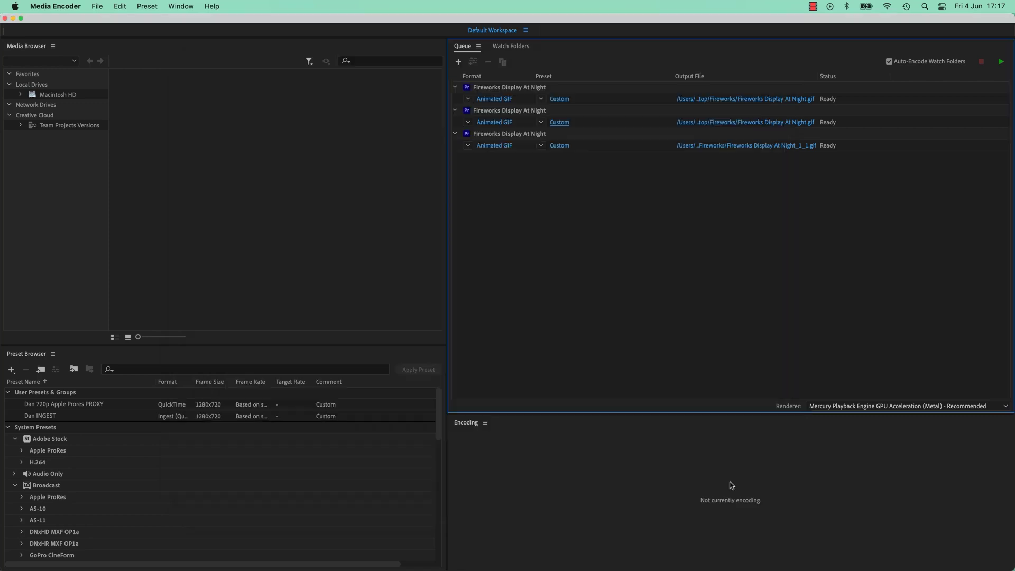
- Set the third GIF job to 5 fps and start encoding the queue
left_click(561, 146)
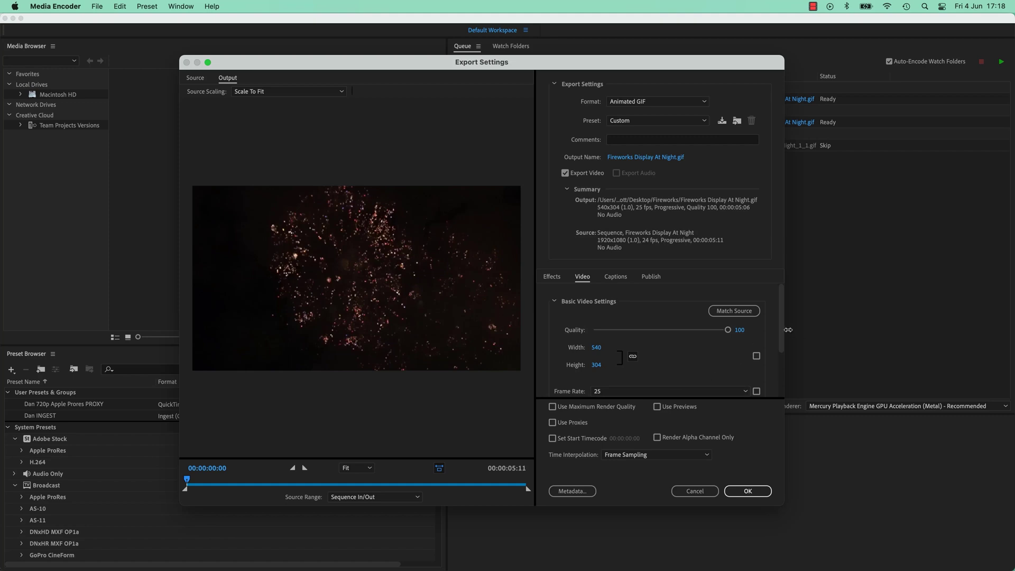
scroll(783, 336, "down", 2)
left_click(699, 366)
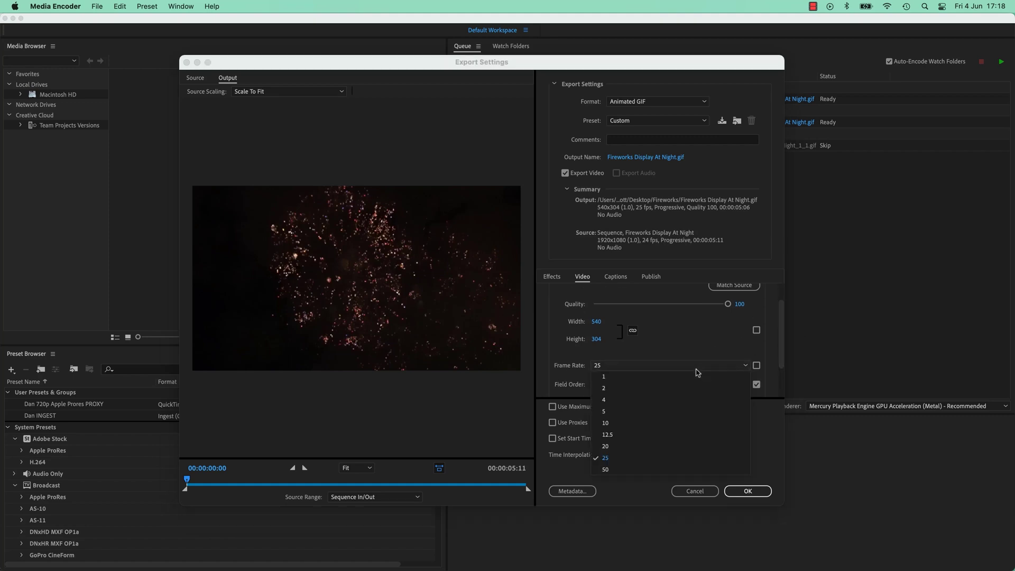
left_click(645, 416)
left_click(722, 490)
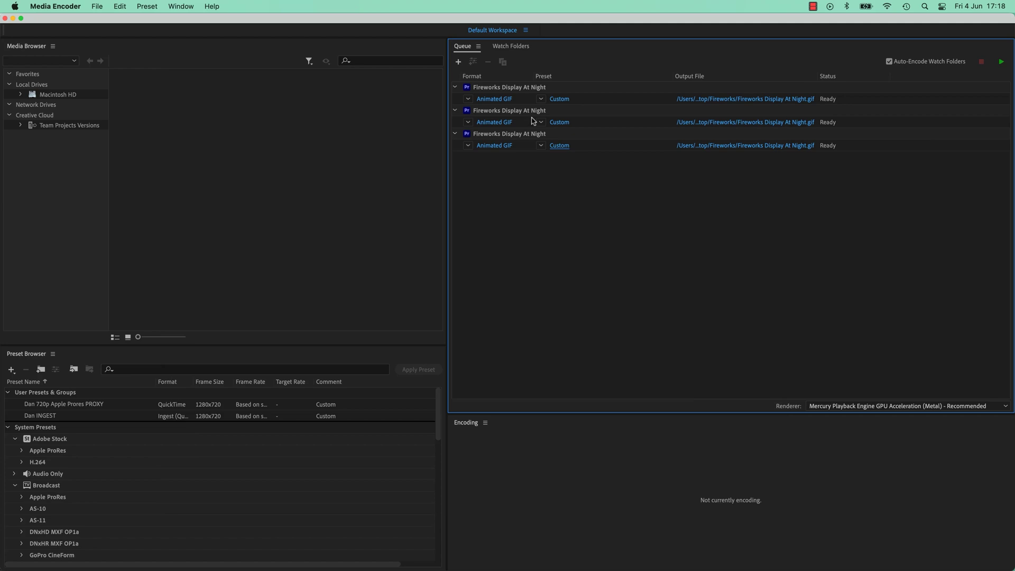
left_click(1002, 62)
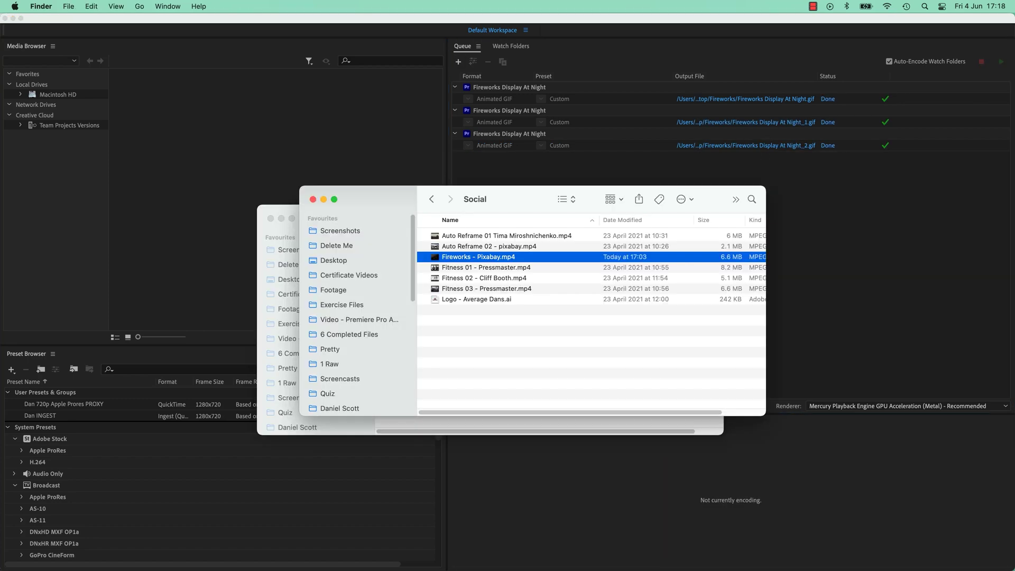
- Compare the three exported GIFs' file sizes and preview Fireworks Display At Night.gif
left_click(287, 212)
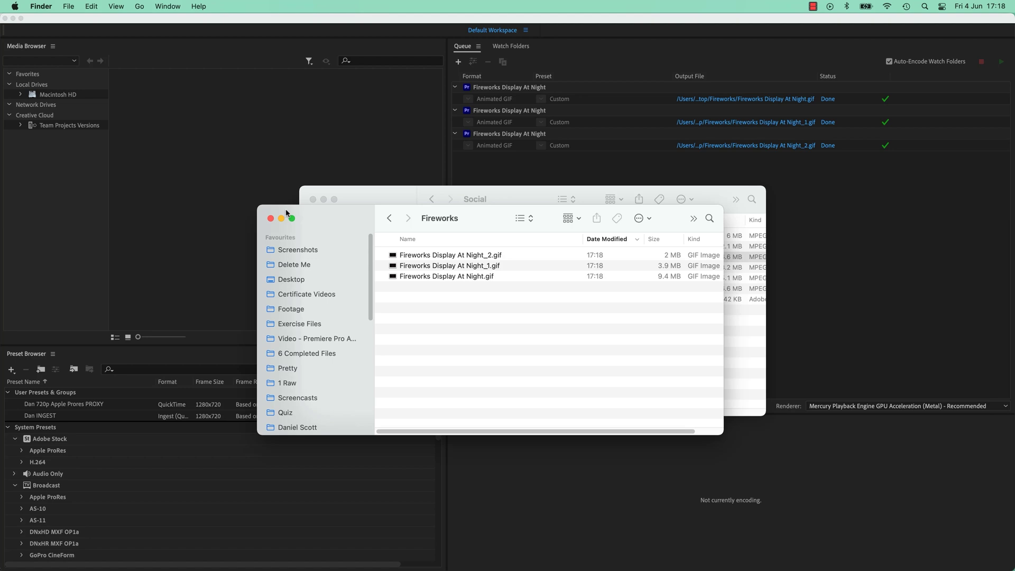
left_click(486, 280)
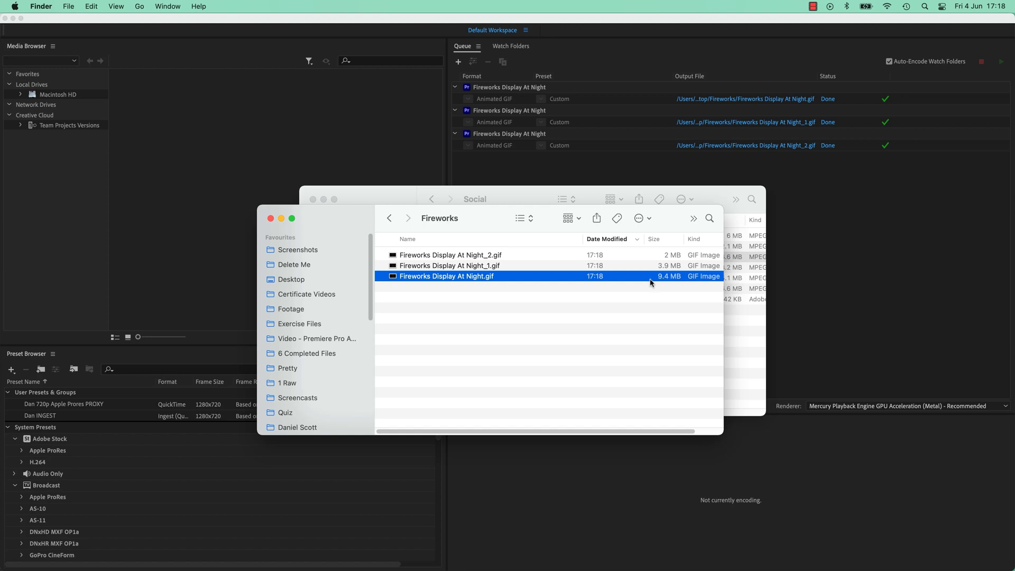
left_click(466, 267)
key("Up")
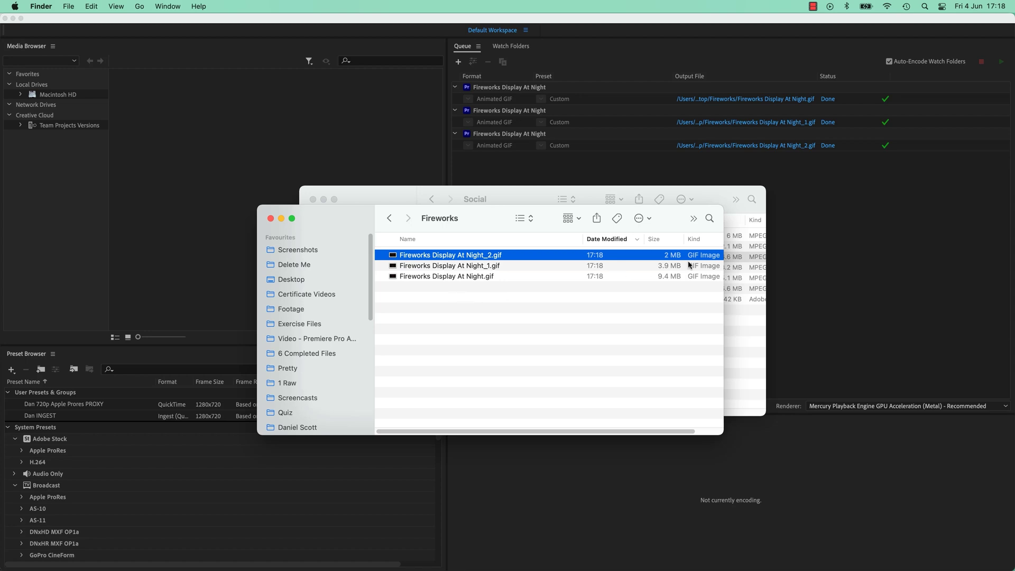
left_click(459, 279)
key("space")
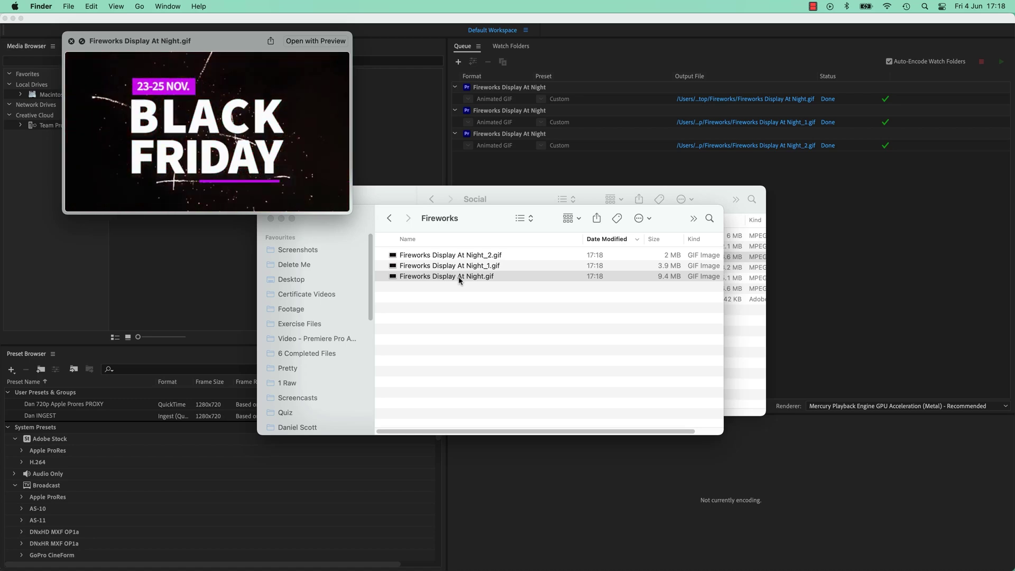
key("space")
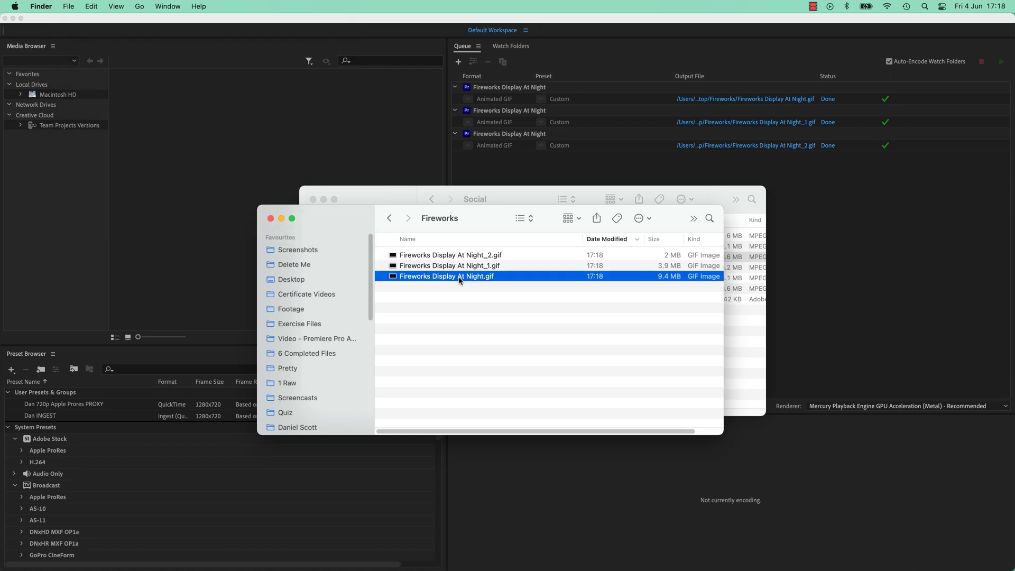
- Duplicate the third, 5 fps export in Media Encoder as a fourth job
key("super+Tab")
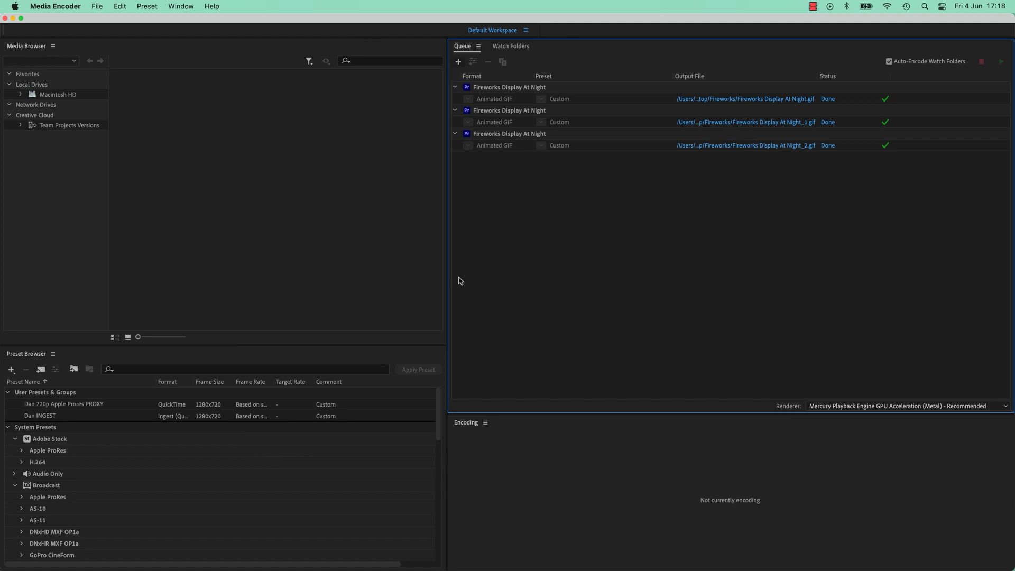
left_click(554, 137)
left_click(503, 62)
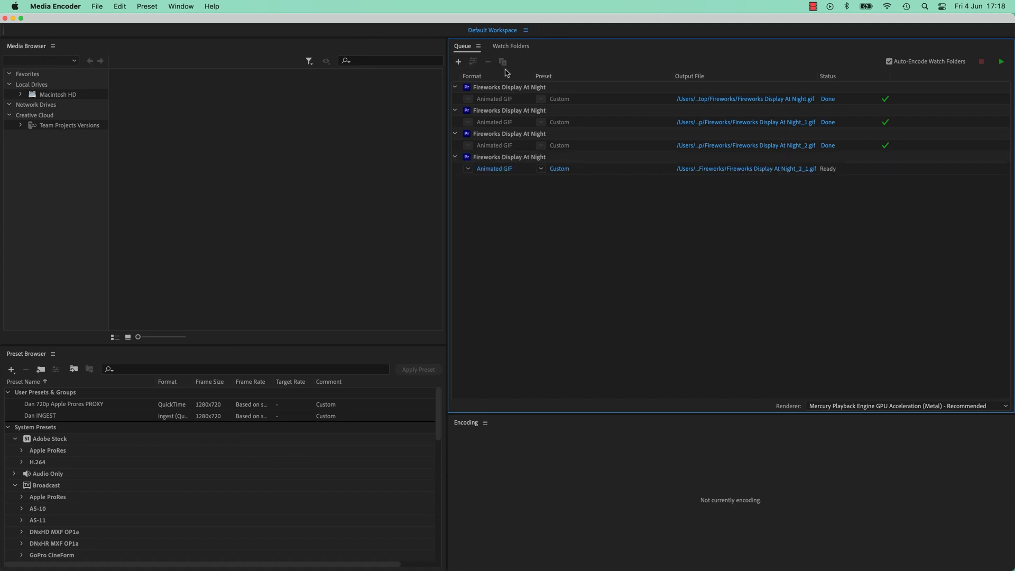
- Review the fourth job's settings at the BLACK FRIDAY title frame, cancel, and return to Finder
left_click(559, 169)
left_click_drag(316, 482, 340, 480)
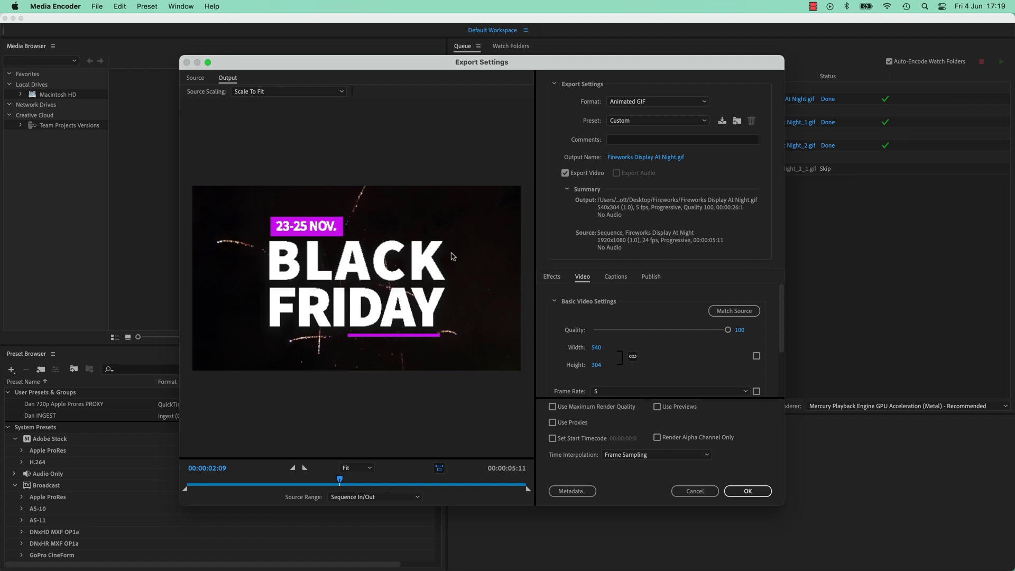
left_click(696, 491)
key("super+Tab")
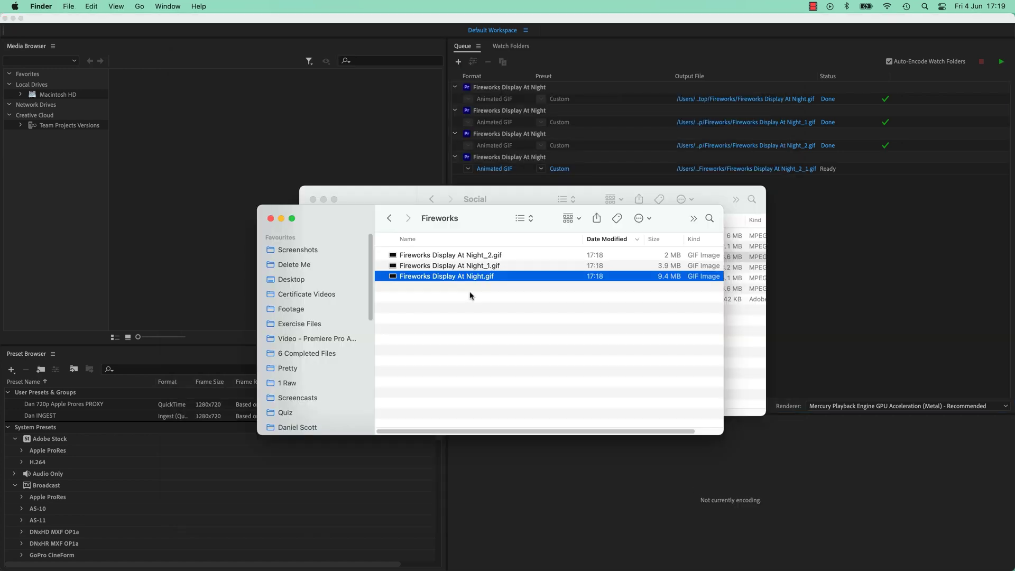
key("space")
key("Up")
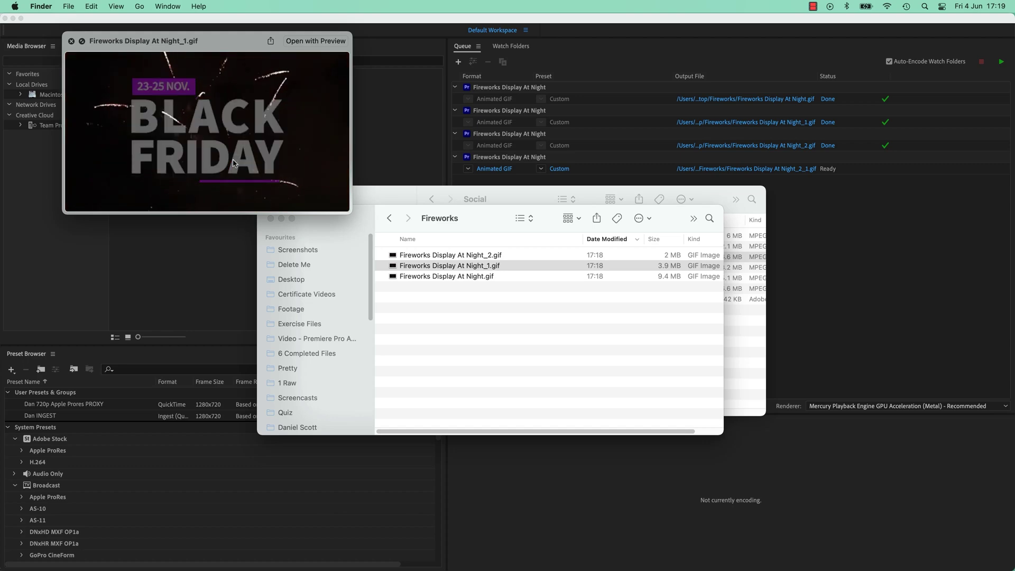
left_click(458, 259)
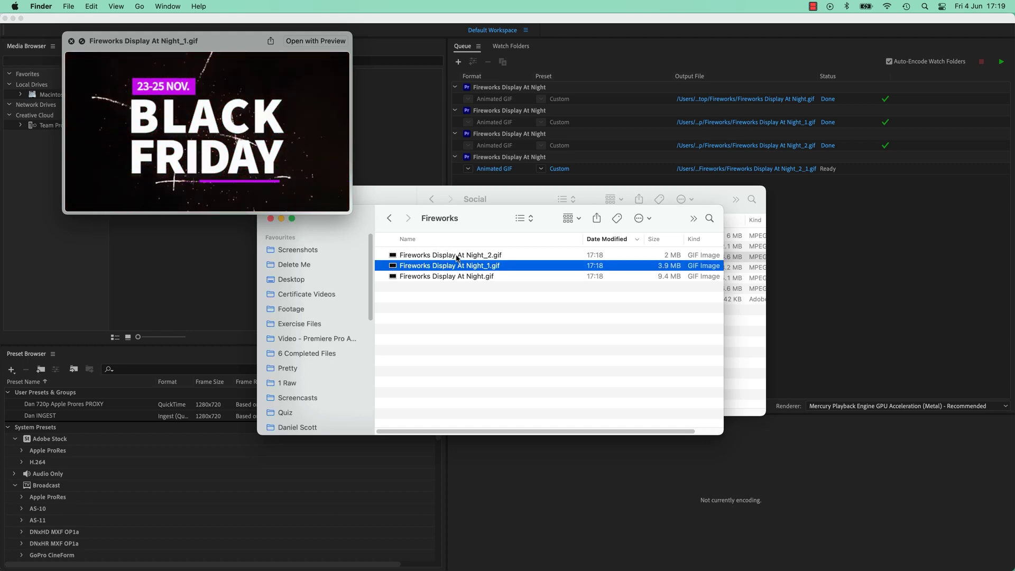
left_click(457, 256)
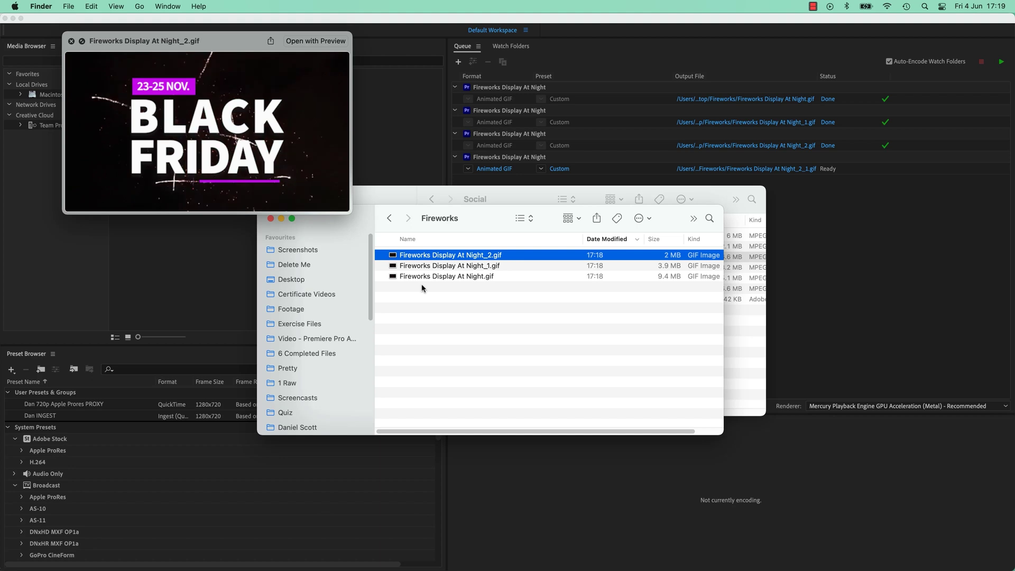
key("space")
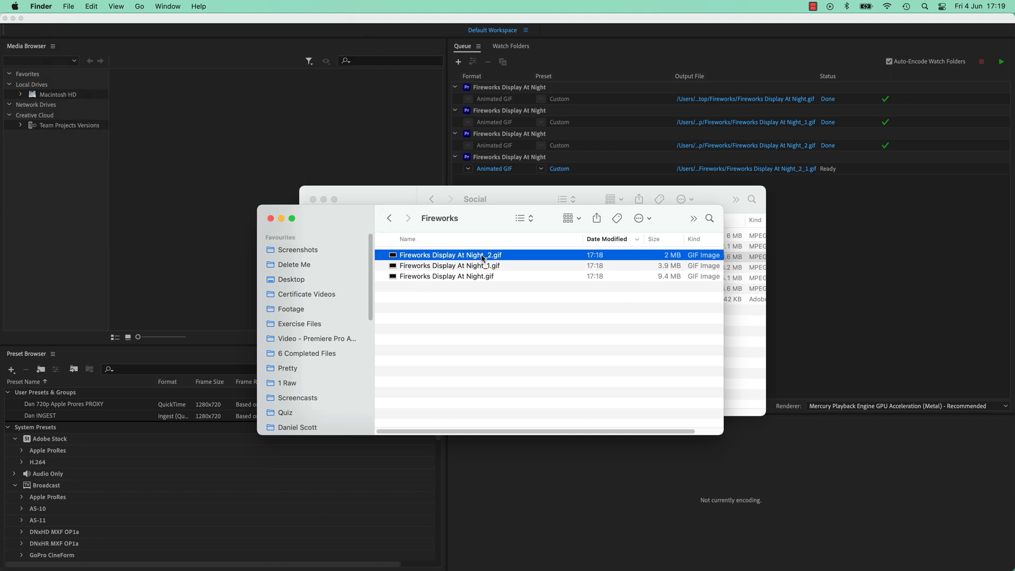
- Duplicate the fourth export in Media Encoder, then delete the extra fifth copy
left_click(868, 268)
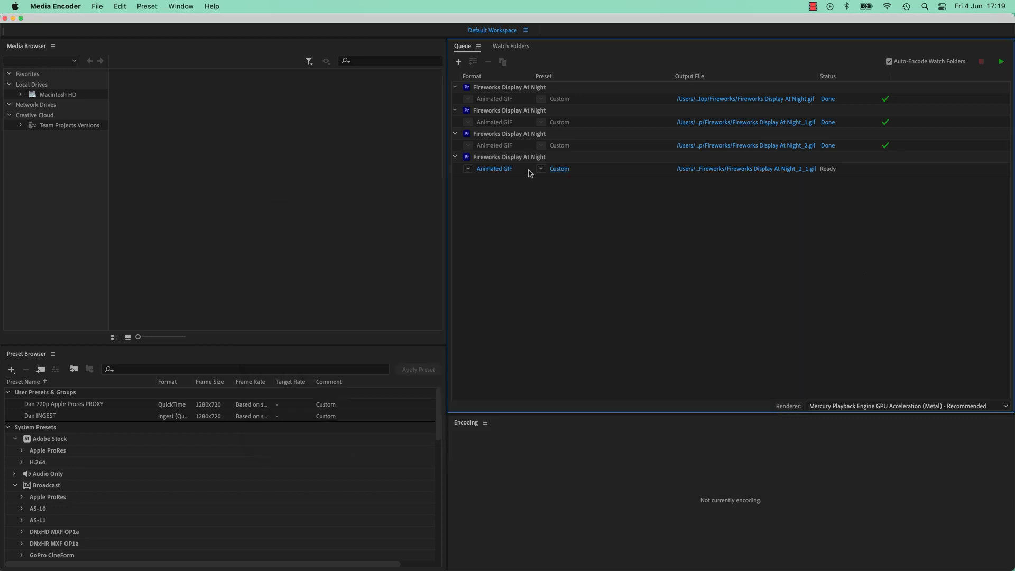
left_click(521, 162)
left_click(503, 62)
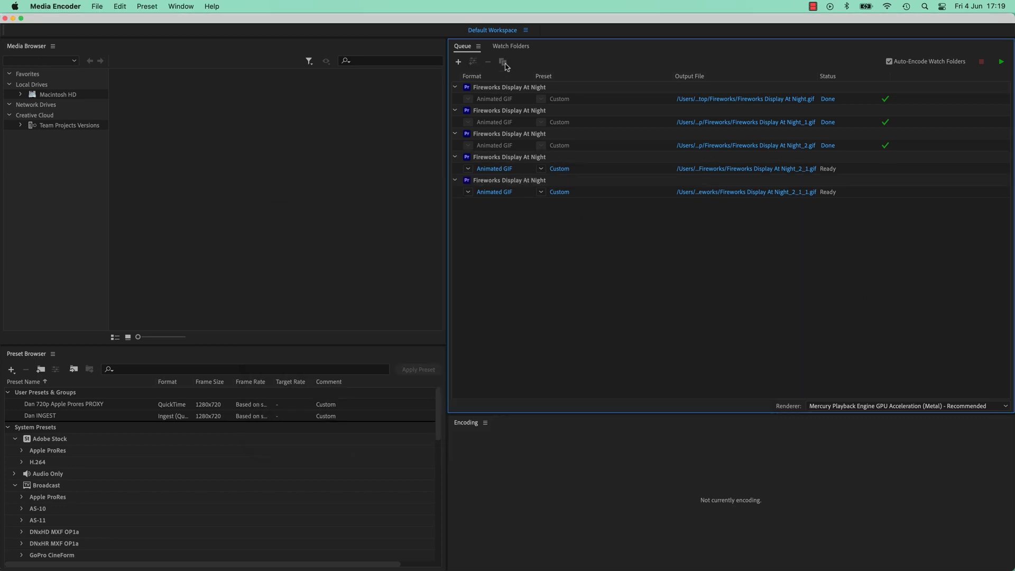
left_click(528, 186)
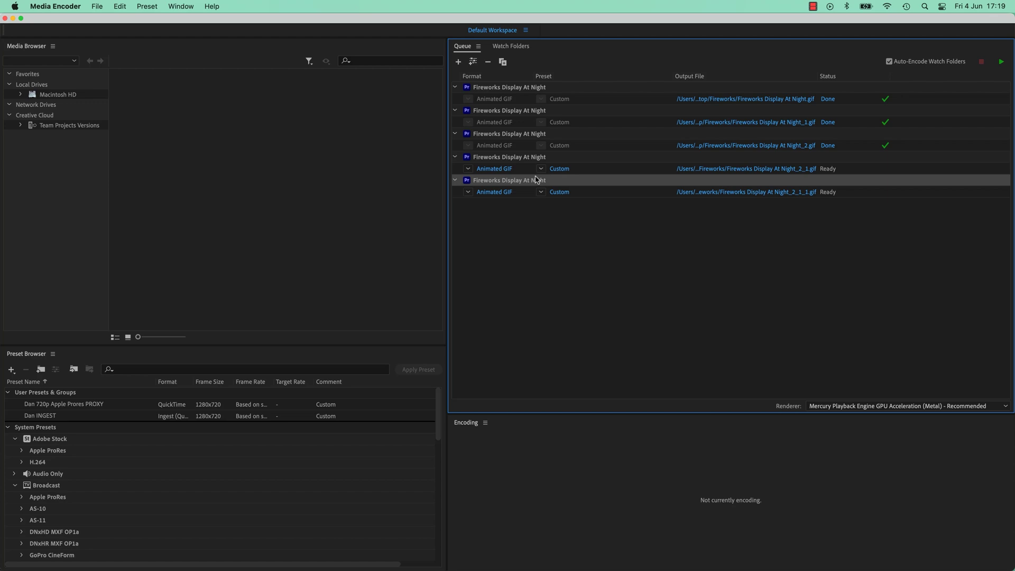
key("Delete")
- Change the fourth export from 5 to 10 fps and duplicate it twice
left_click(530, 160)
left_click(546, 170)
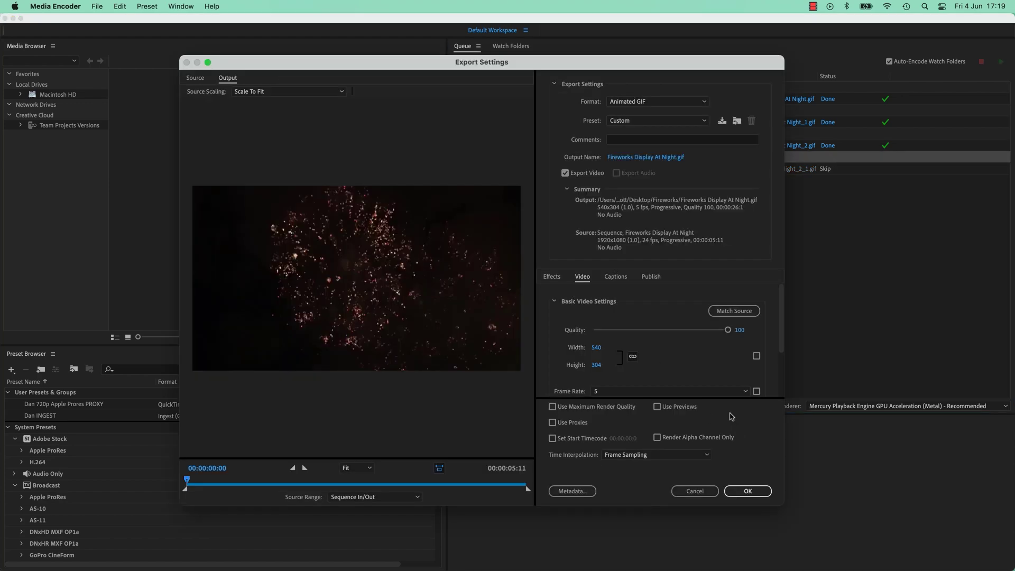
scroll(692, 388, "down", 1)
left_click(683, 370)
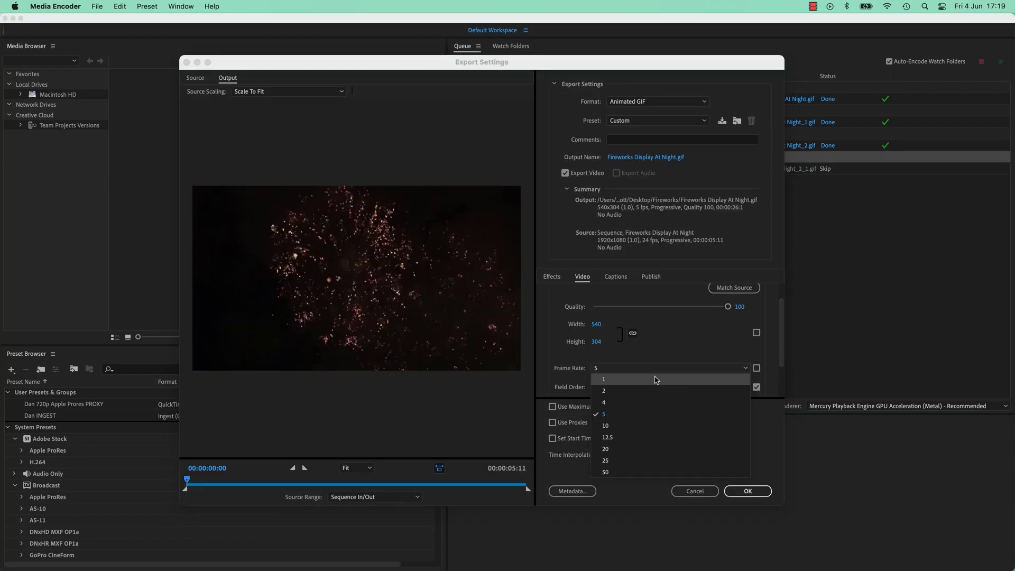
left_click(614, 432)
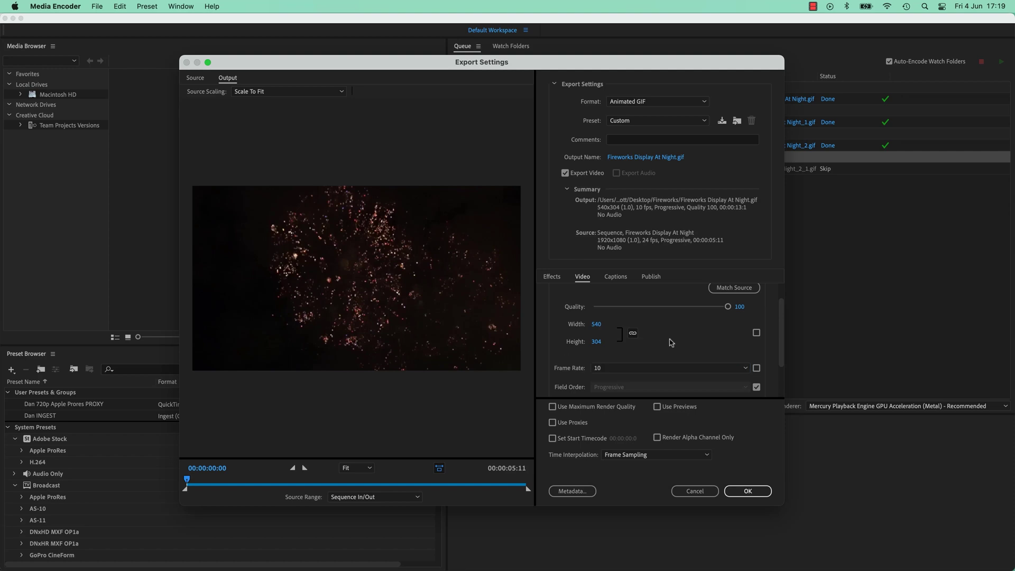
left_click(749, 493)
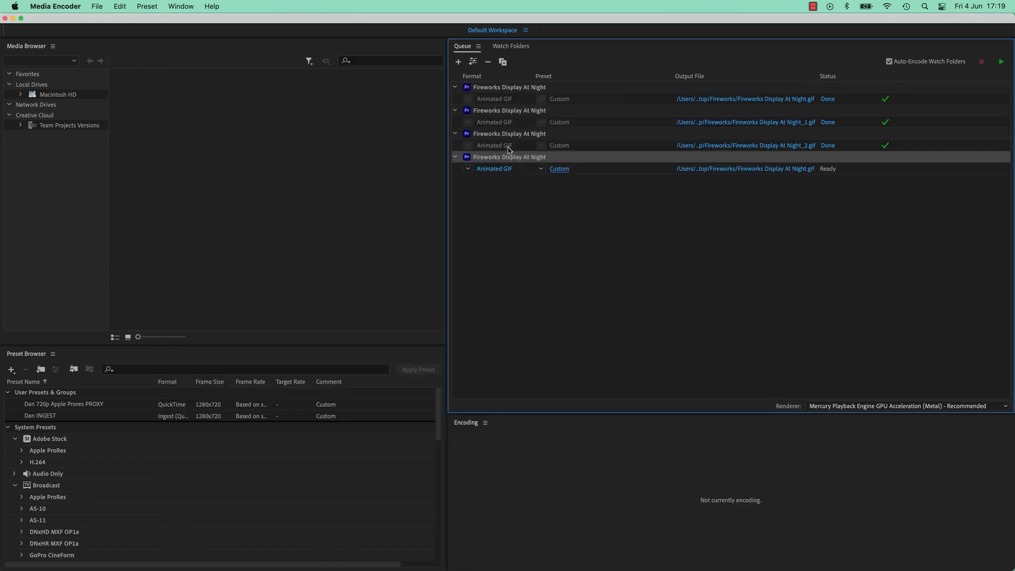
left_click(503, 63)
left_click(519, 181)
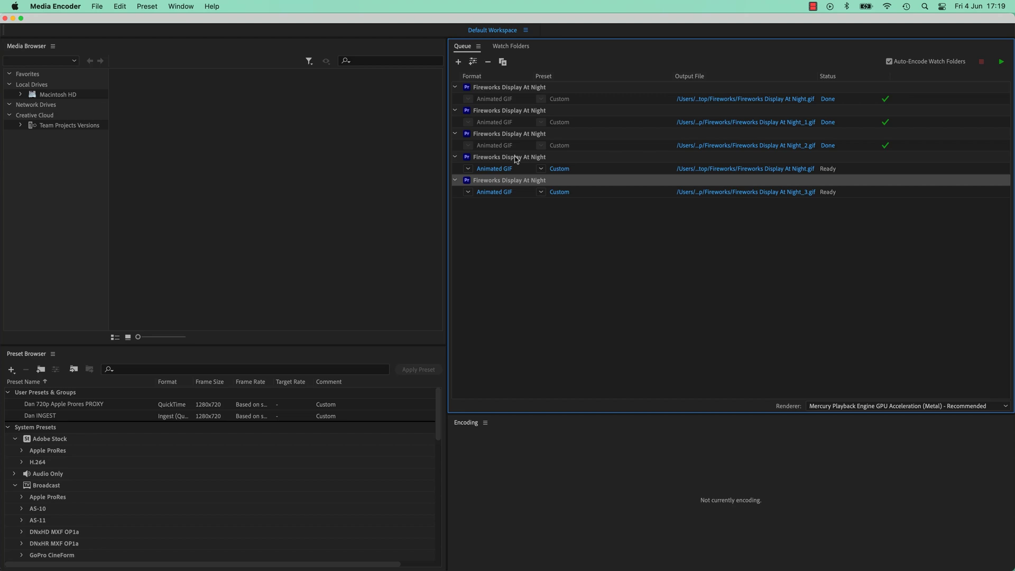
left_click(503, 62)
- Lower the two new copies' GIF quality to 69 and 26
left_click(559, 192)
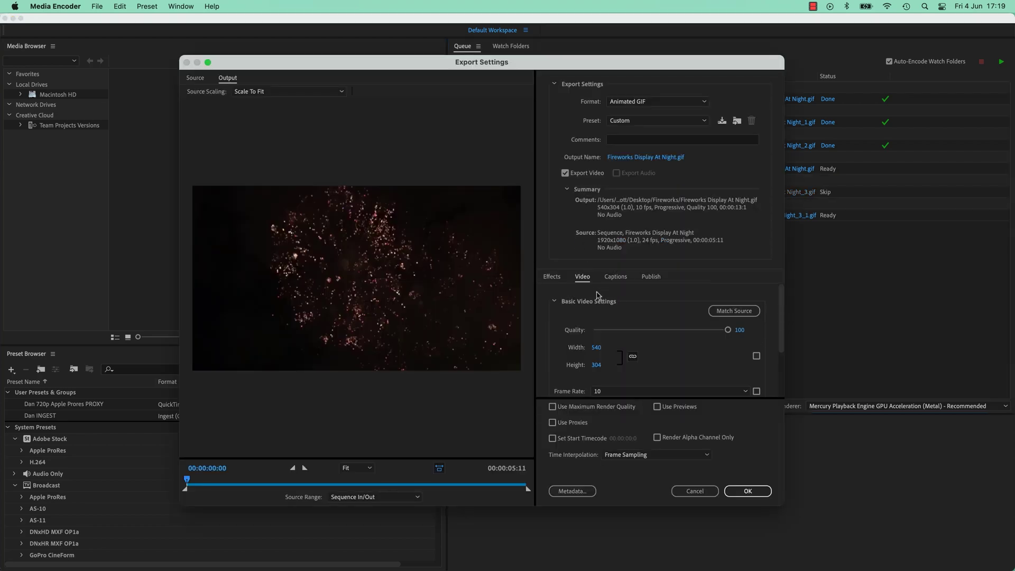
left_click_drag(727, 330, 686, 337)
scroll(782, 341, "down", 5)
scroll(688, 328, "up", 4)
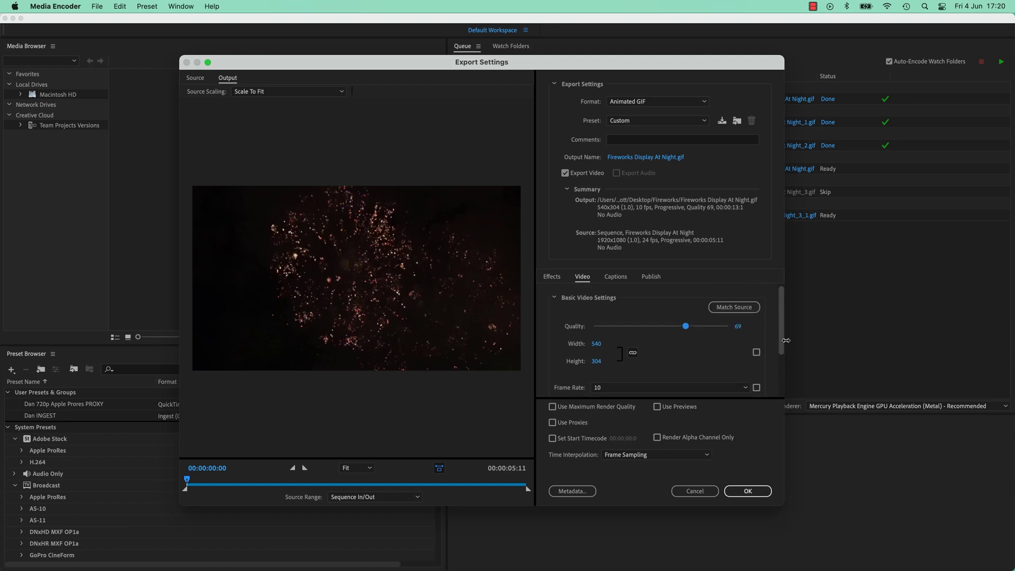
left_click(750, 490)
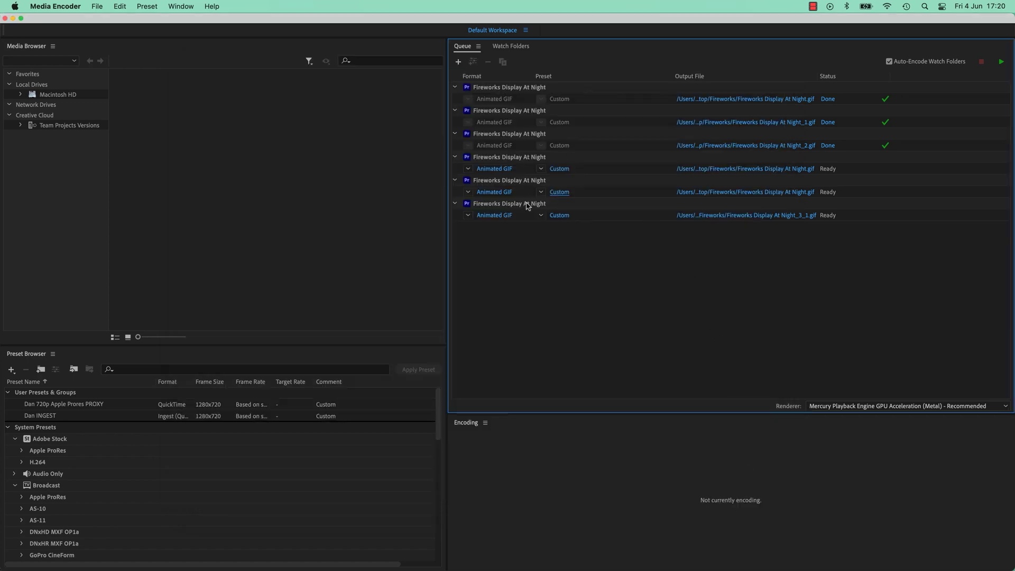
left_click(560, 215)
left_click_drag(687, 330, 622, 330)
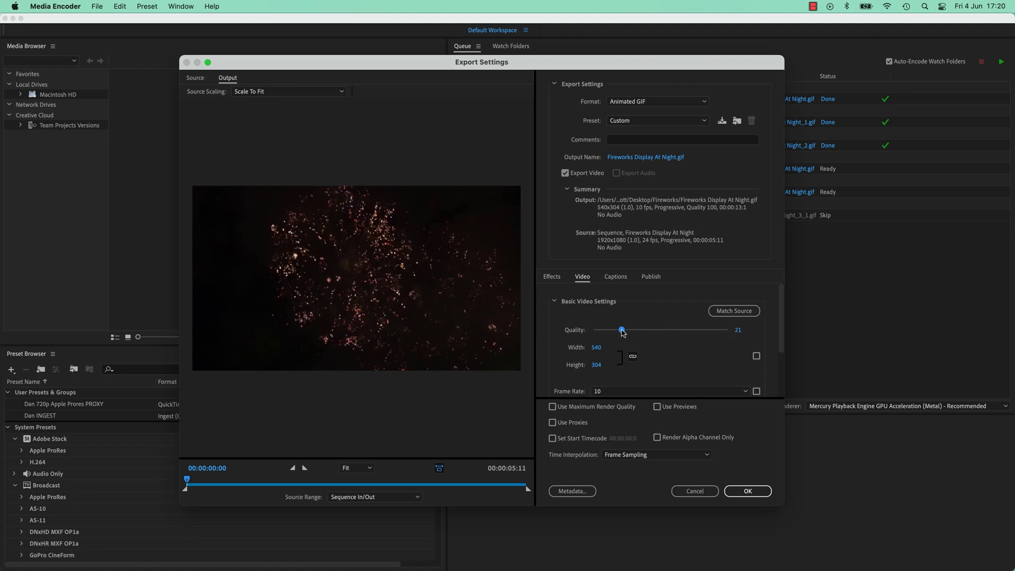
left_click(756, 484)
- Start encoding the queued GIF jobs and check the new Night_4 GIF in Finder
left_click(1002, 61)
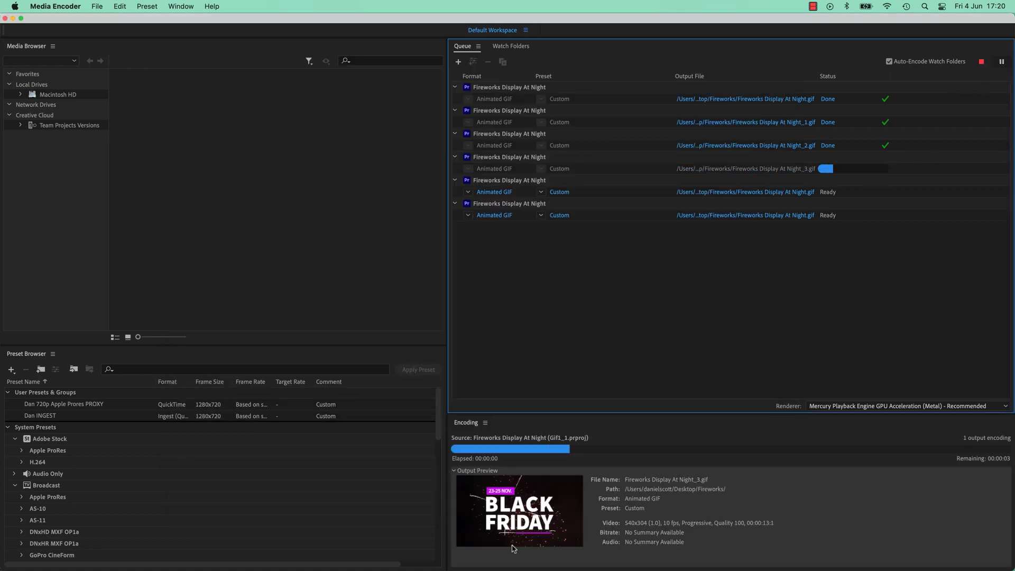
key("super+Tab")
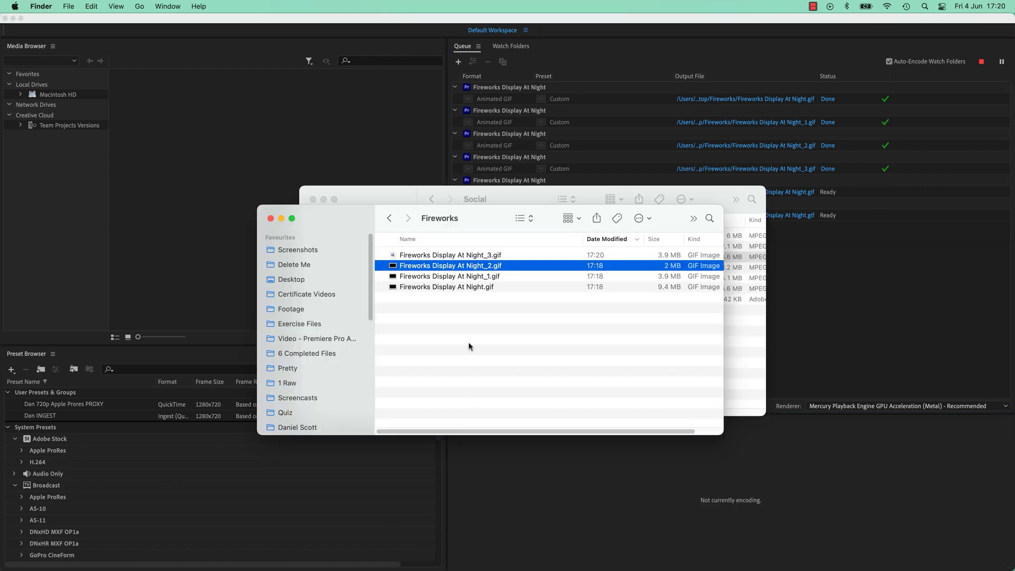
left_click(507, 254)
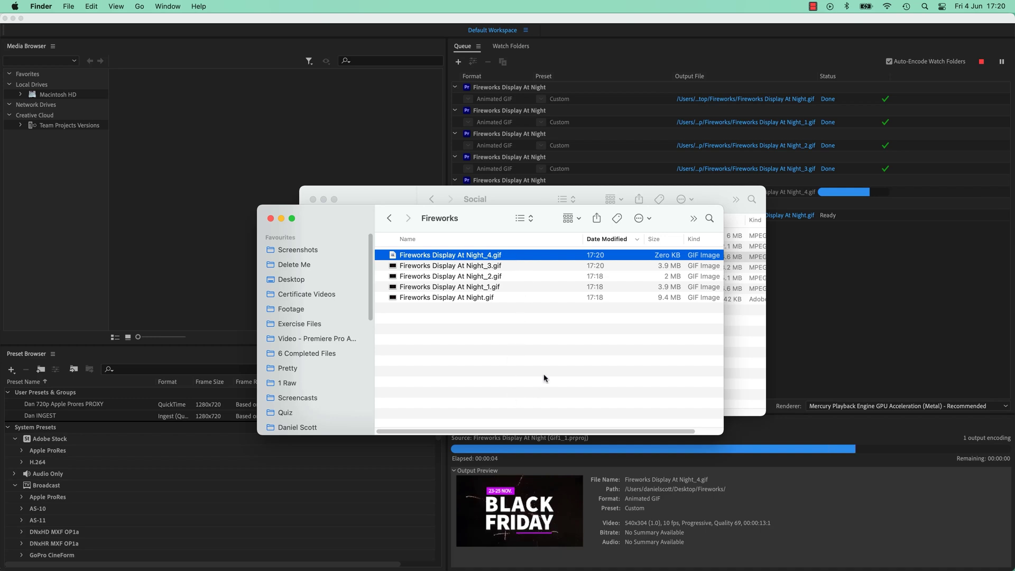
left_click(921, 364)
key("super+Tab")
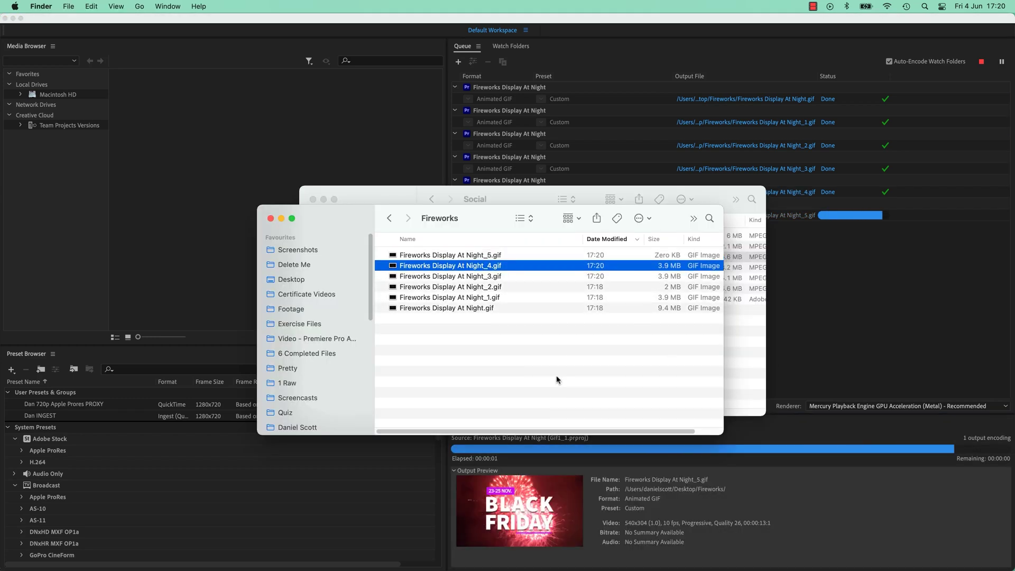
- Quick Look preview the Night_3 and Night_5 GIFs, then return to Media Encoder
left_click(486, 276)
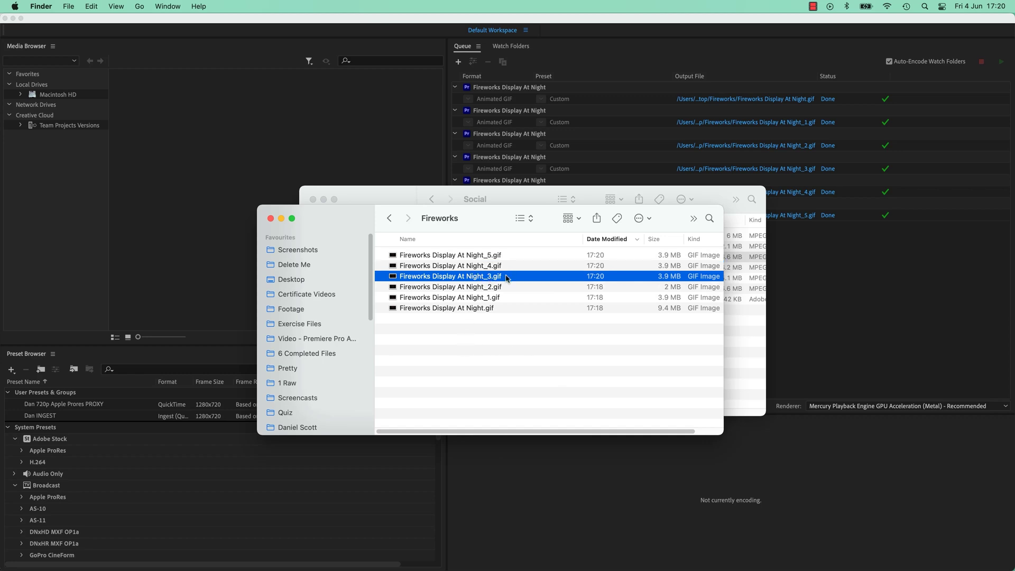
key("Up")
key("Up")
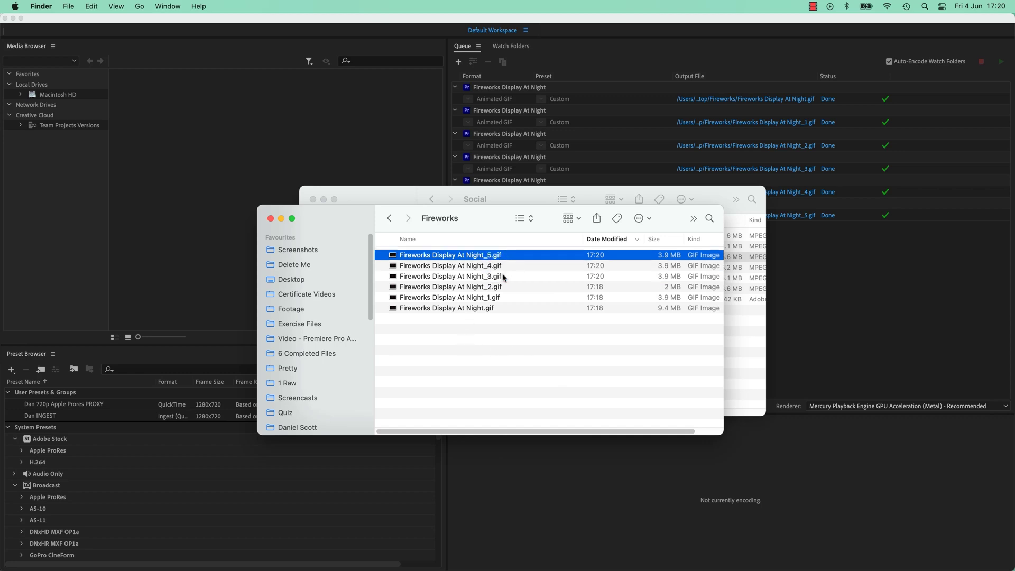
left_click(513, 277)
key("space")
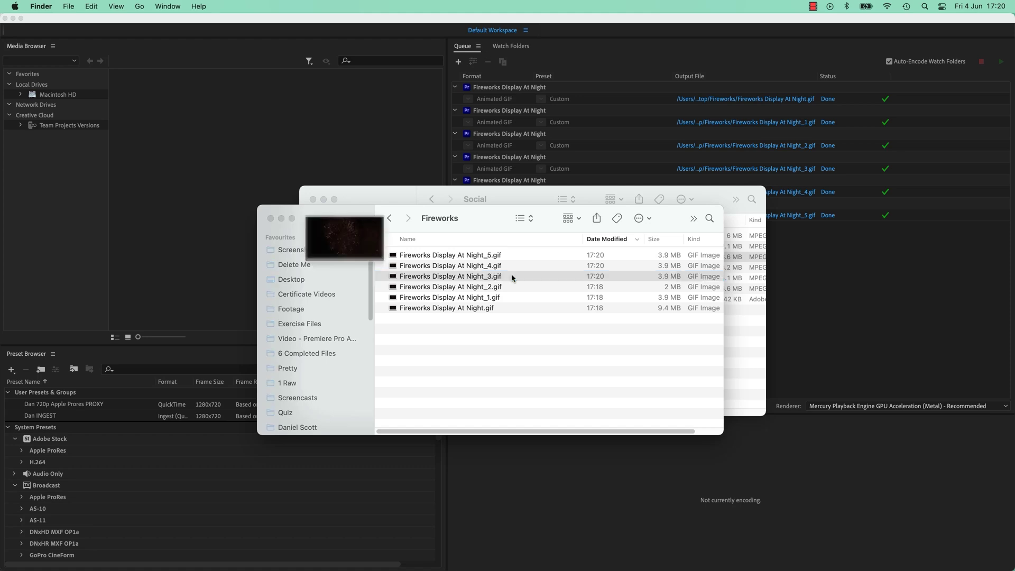
key("Up")
key("Up")
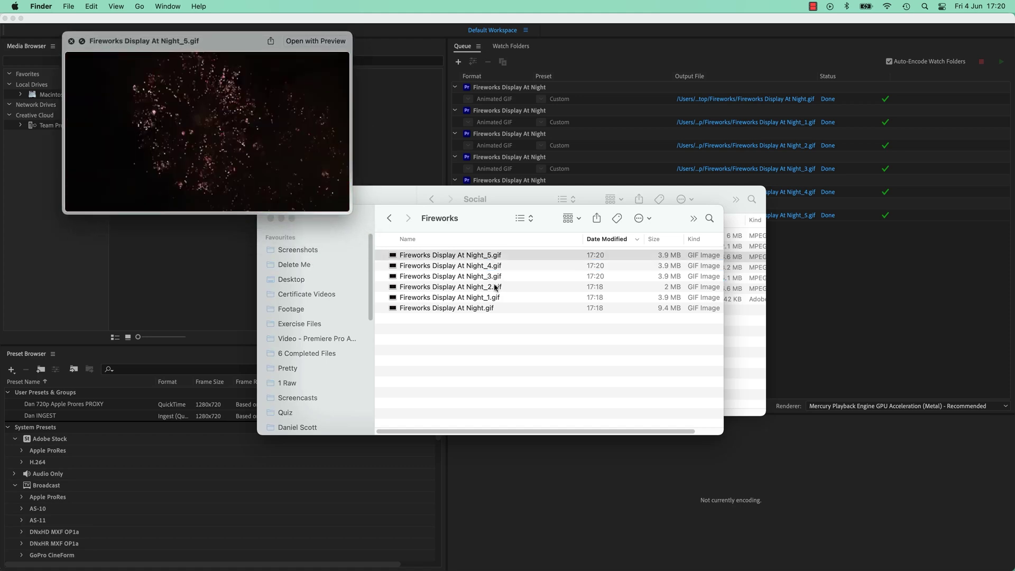
key("space")
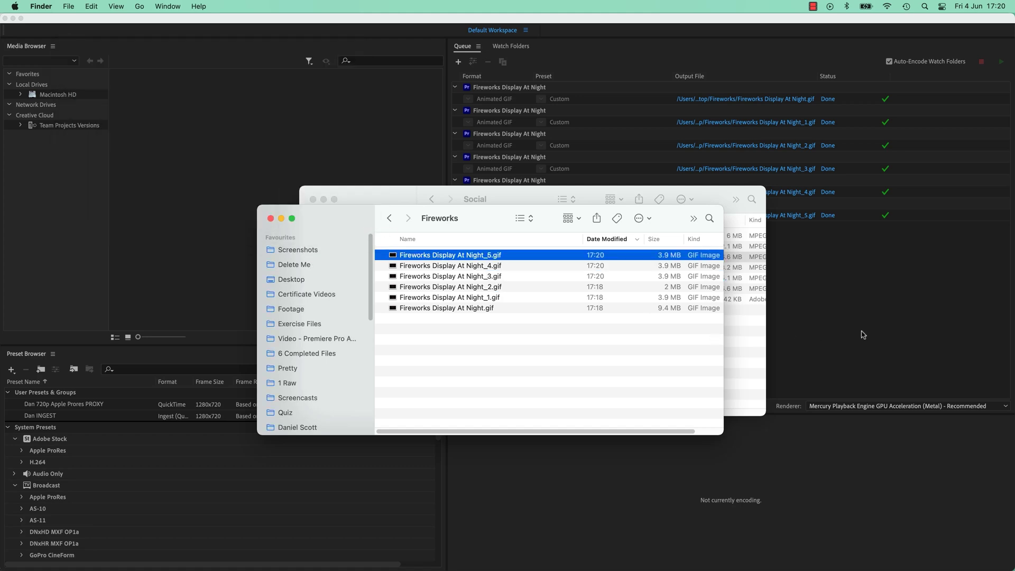
left_click(863, 334)
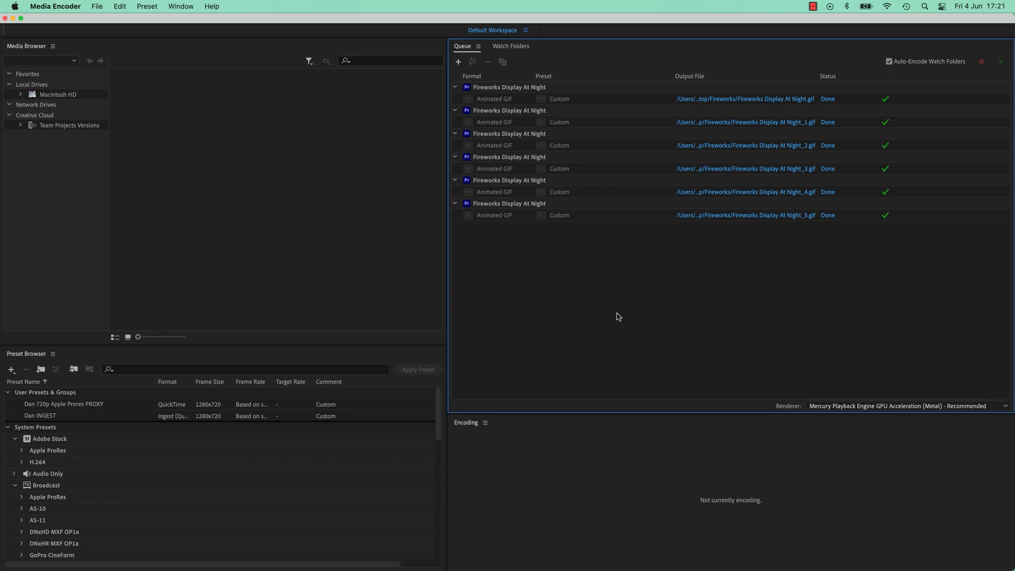
- Duplicate the last GIF job and set its output width to 500 pixels
left_click(560, 213)
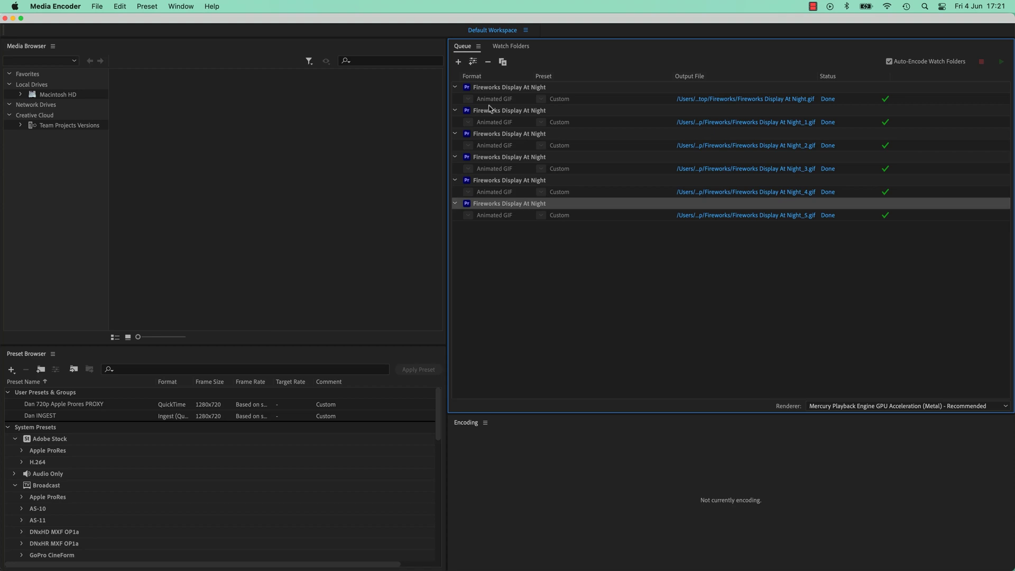
left_click(503, 62)
left_click(566, 241)
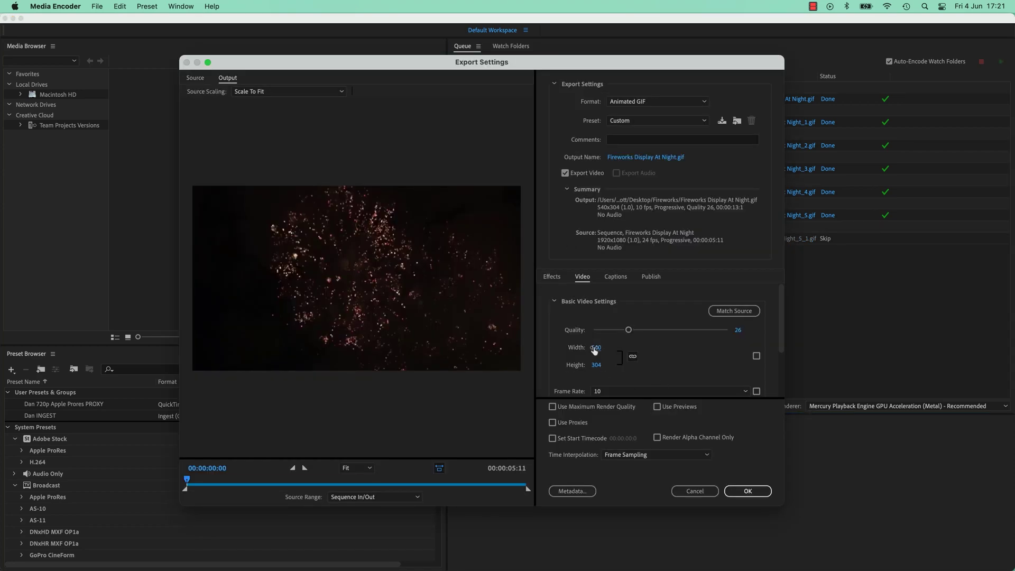
left_click(596, 348)
type("500")
key("Return")
- Set quality to 100 and frame rate to 10 fps, confirm, and encode the job
left_click_drag(682, 332, 783, 361)
left_click(705, 366)
left_click(674, 440)
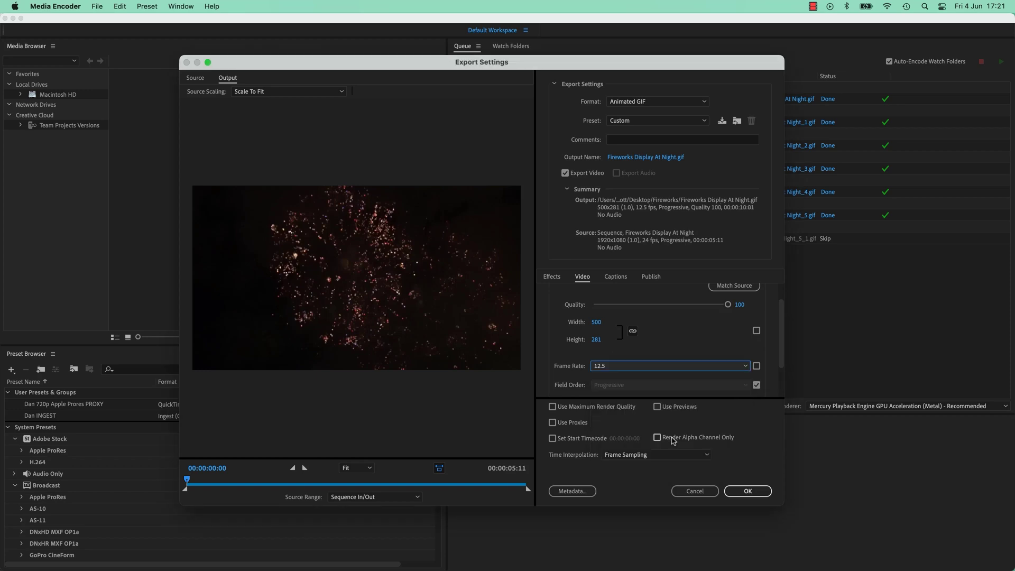
left_click(682, 367)
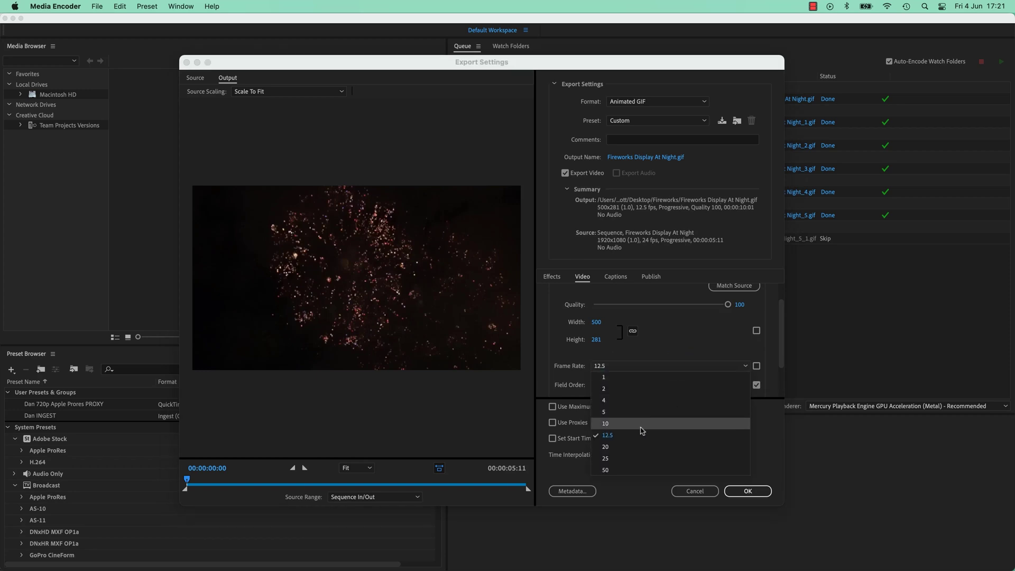
left_click(640, 423)
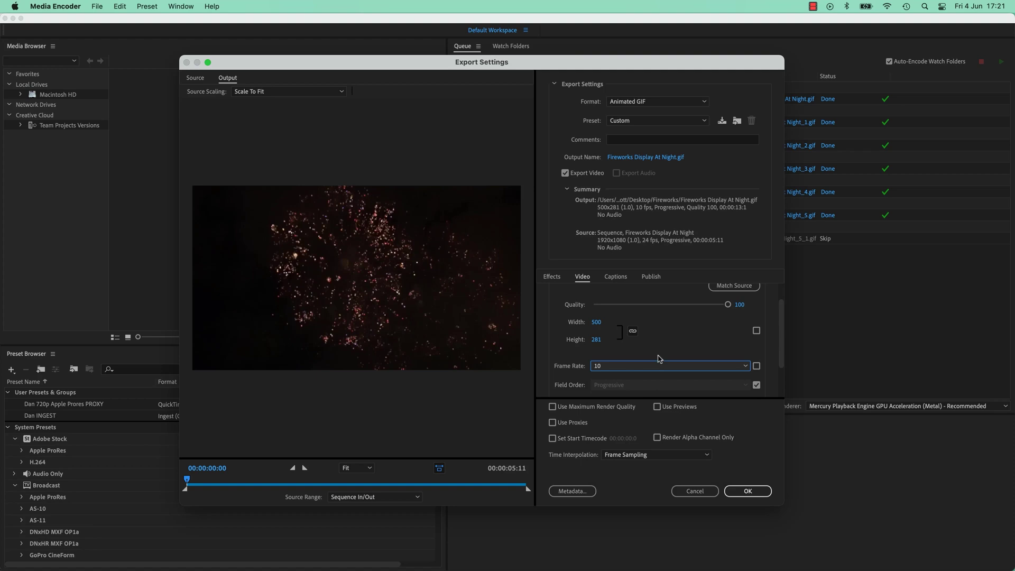
left_click(748, 492)
left_click(1001, 62)
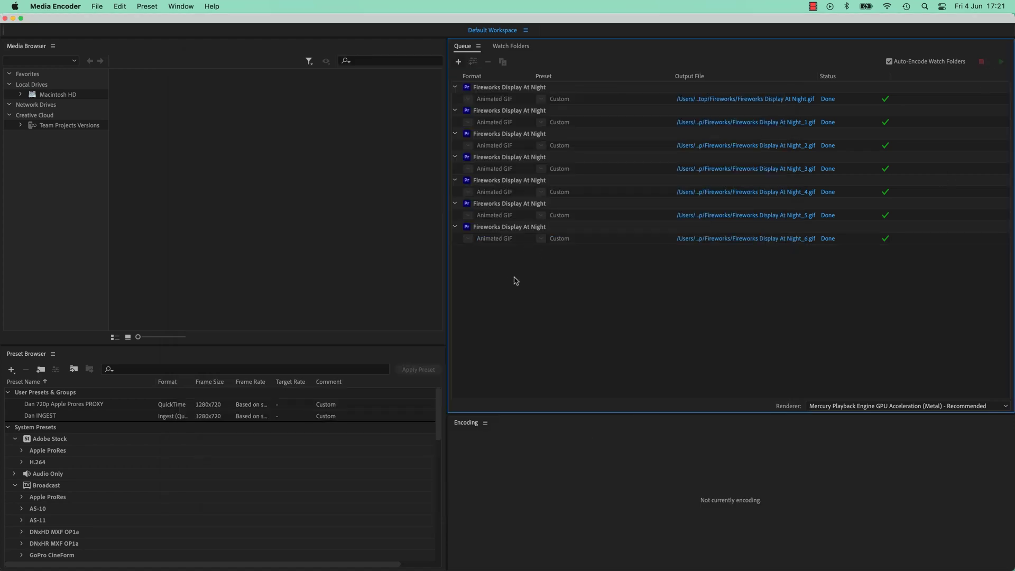
- Select Fireworks Display At Night_6.gif with Night_3.gif to compare file sizes
key("super+Tab")
left_click(455, 356)
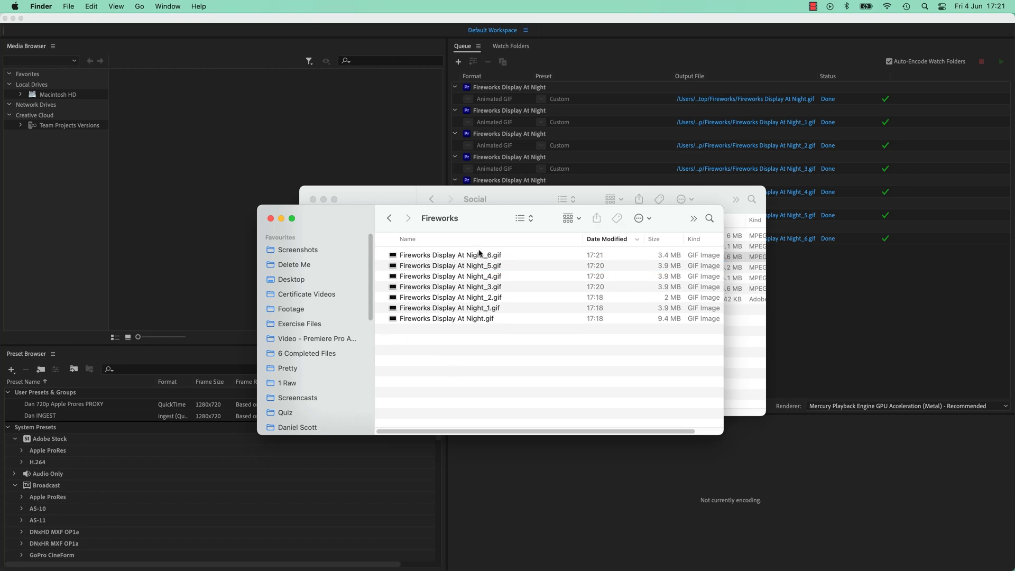
left_click(483, 255)
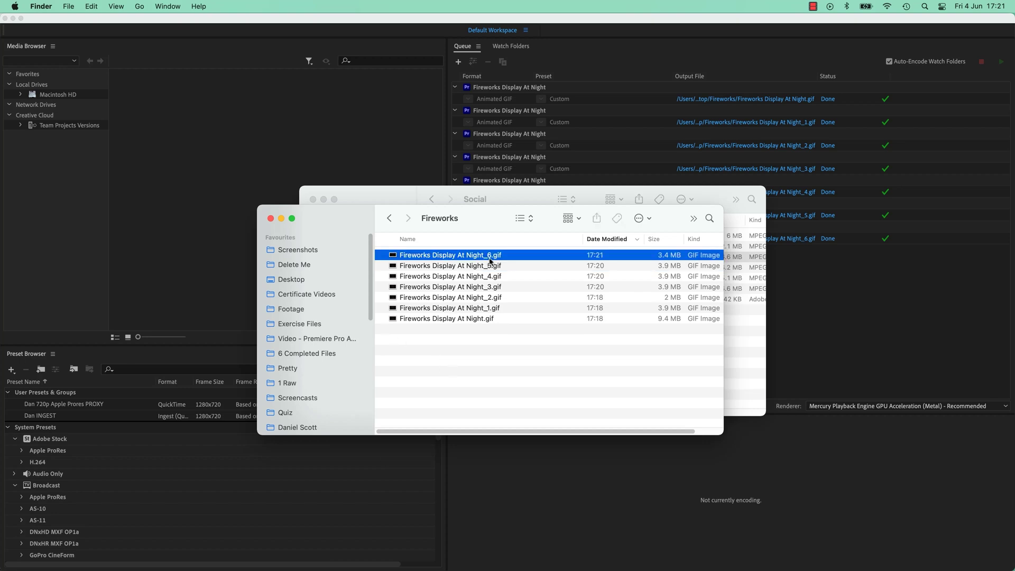
left_click(669, 288, "super")
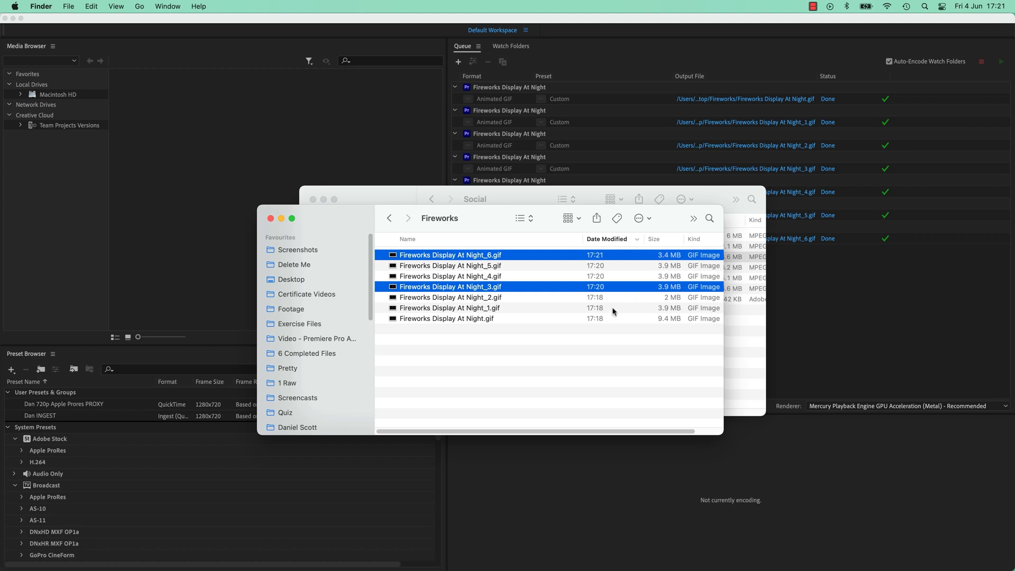
left_click(521, 413)
- Quick Look preview Fireworks Display At Night_6.gif playing
left_click(502, 256)
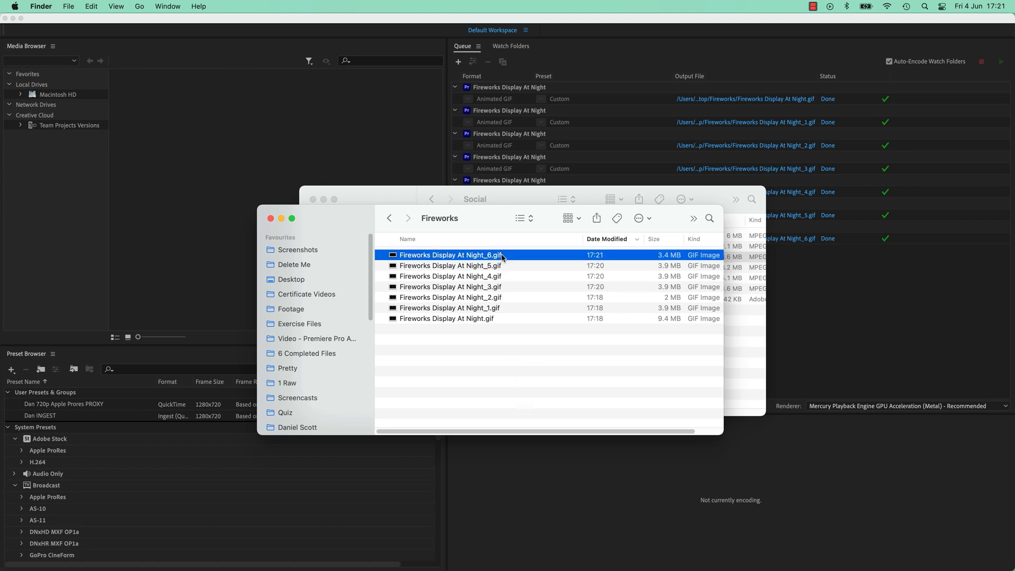
key("space")
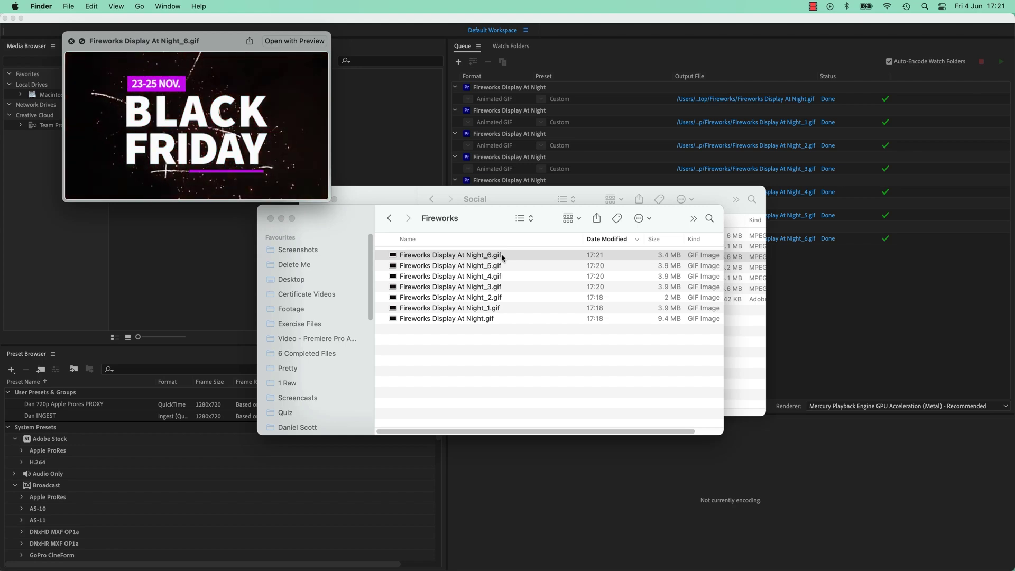
key("space")
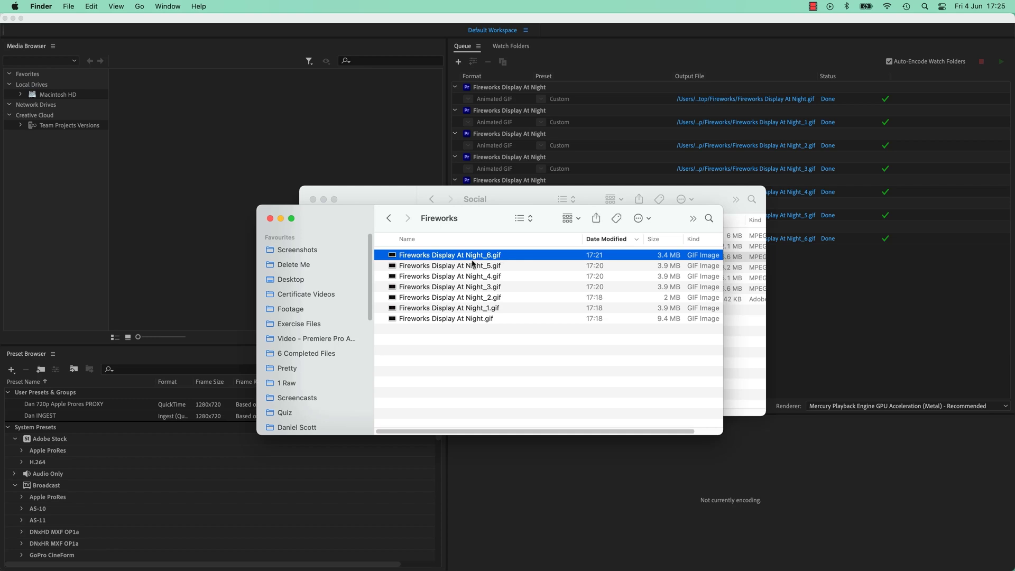
key("space")
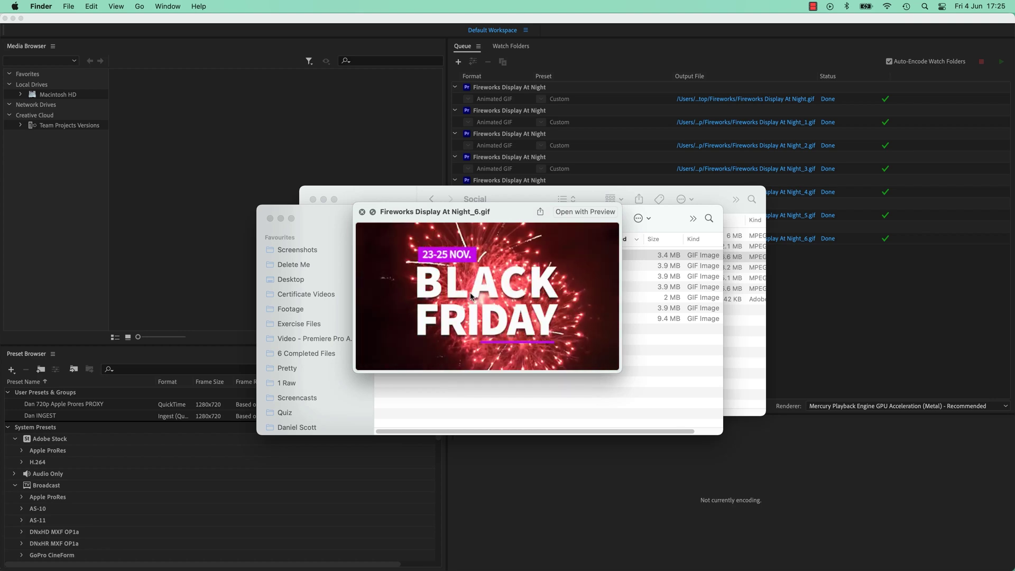
key("space")
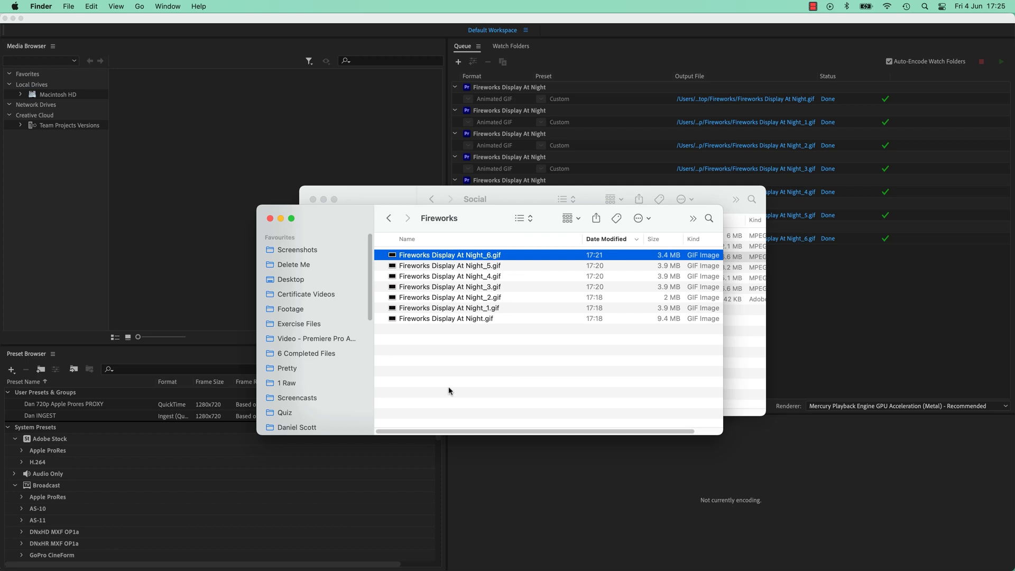